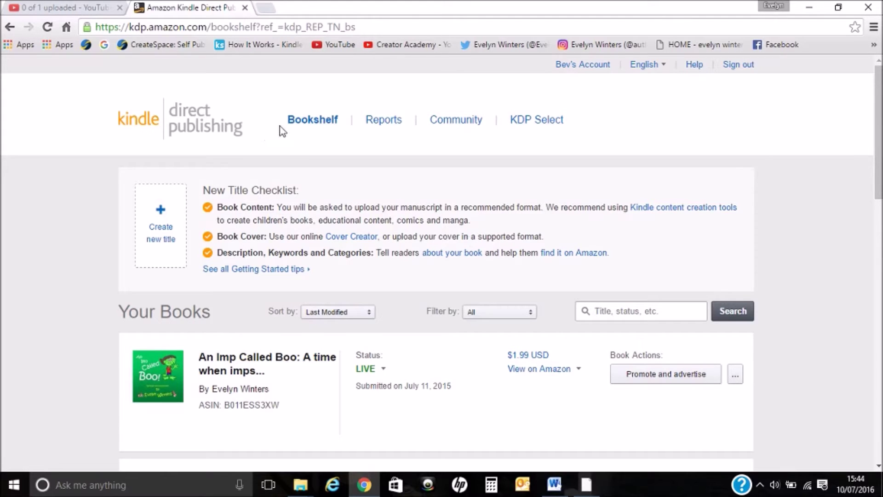
# Browse the existing bookshelf titles, then create a new Kindle eBook title.
pyautogui.scroll(-3, 350, 178)
pyautogui.scroll(-10, 351, 180)
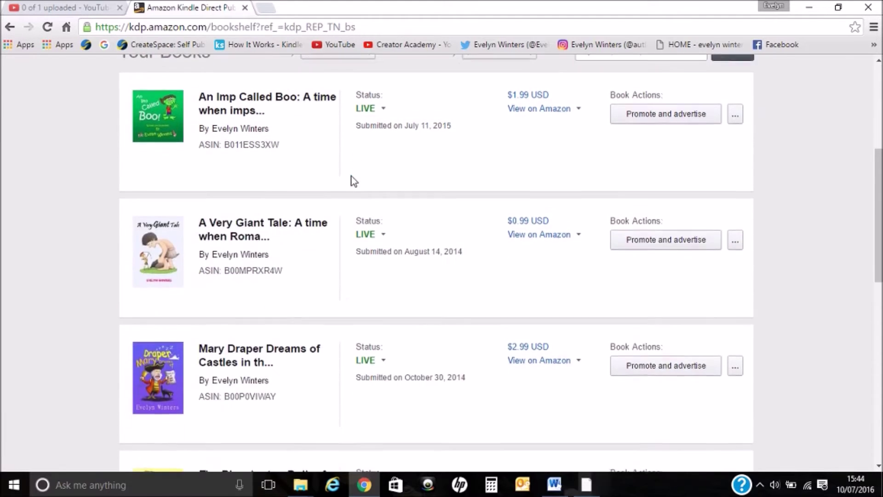
pyautogui.scroll(13, 353, 180)
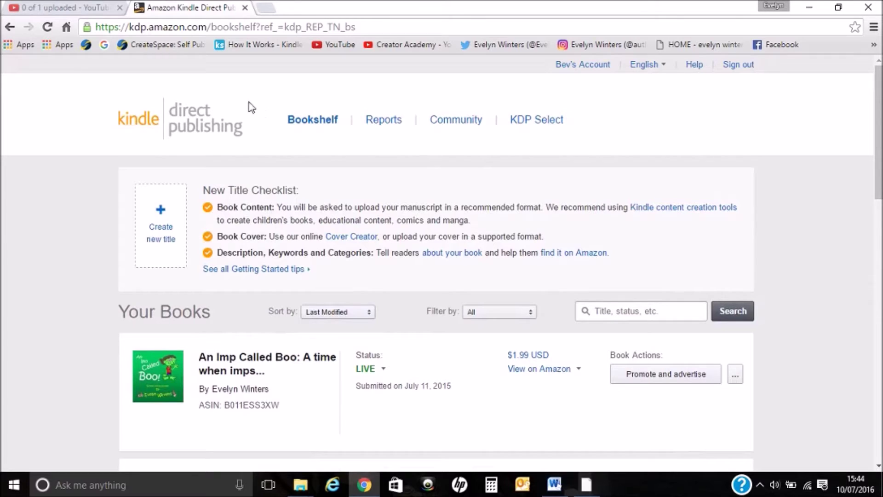
pyautogui.click(161, 216)
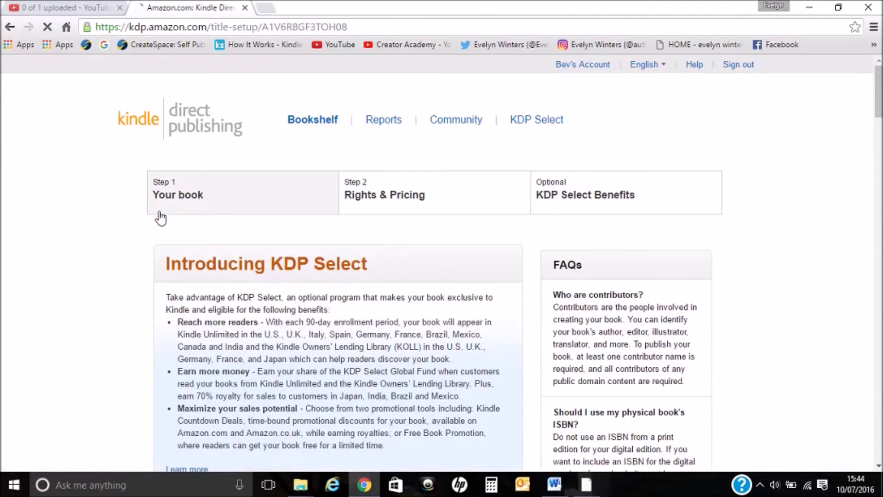
# Enroll the new eBook 'New Title 1' in KDP Select.
pyautogui.scroll(-4, 158, 214)
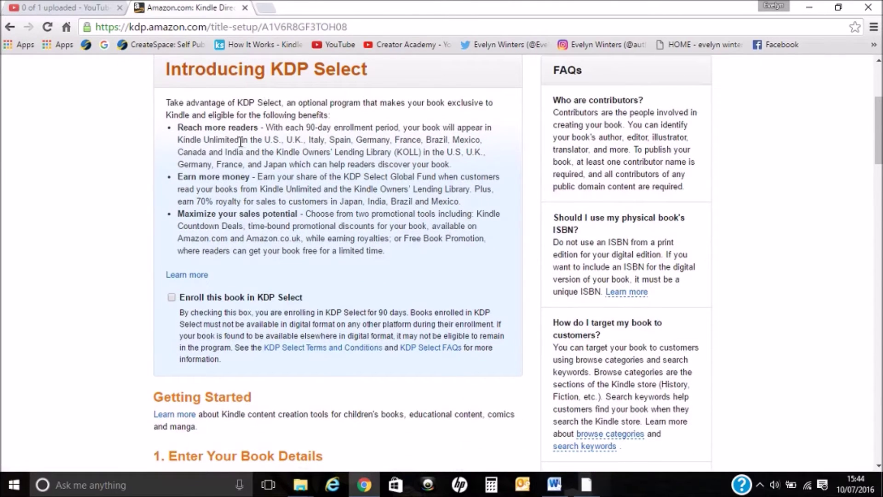
pyautogui.scroll(-3, 266, 251)
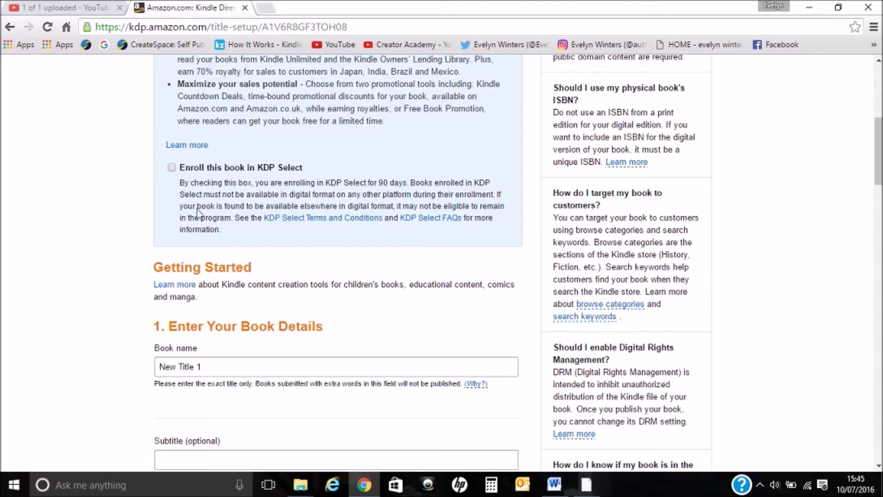
pyautogui.click(171, 168)
# Replace the placeholder book title with 'The Why Word'.
pyautogui.scroll(-4, 123, 273)
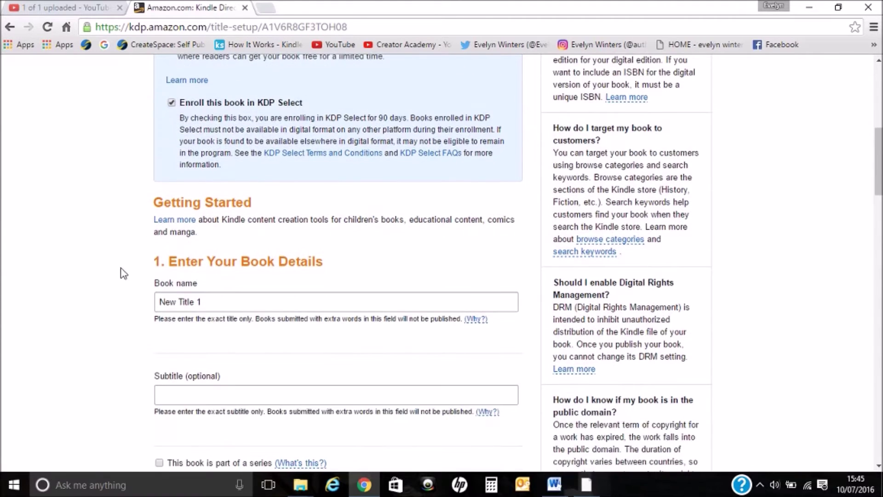
pyautogui.click(203, 171)
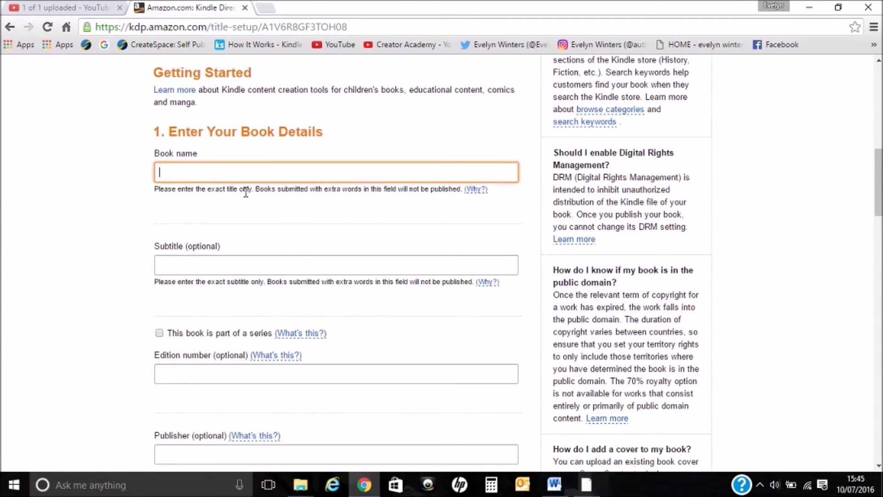
pyautogui.write('The Why Word')
# Leave subtitle and edition blank and enter the author's full name as publisher.
pyautogui.click(218, 270)
pyautogui.scroll(-3, 223, 276)
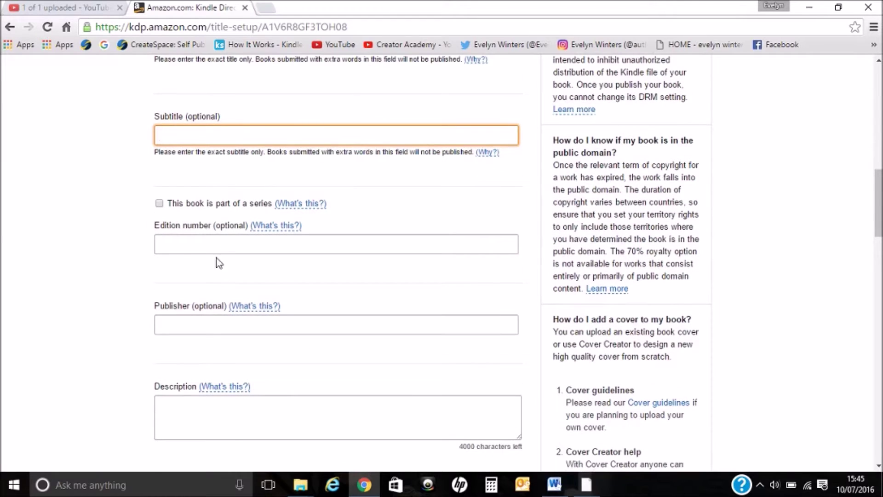
pyautogui.click(212, 246)
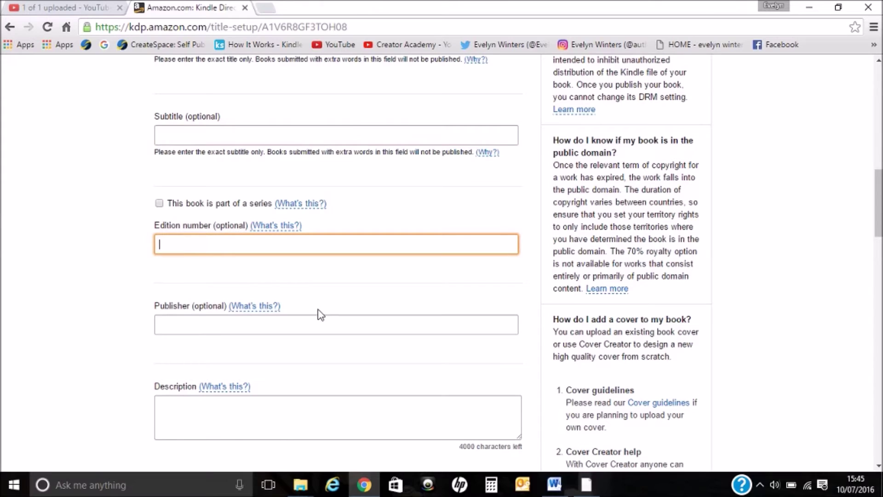
pyautogui.scroll(-1, 319, 311)
pyautogui.scroll(-1, 320, 315)
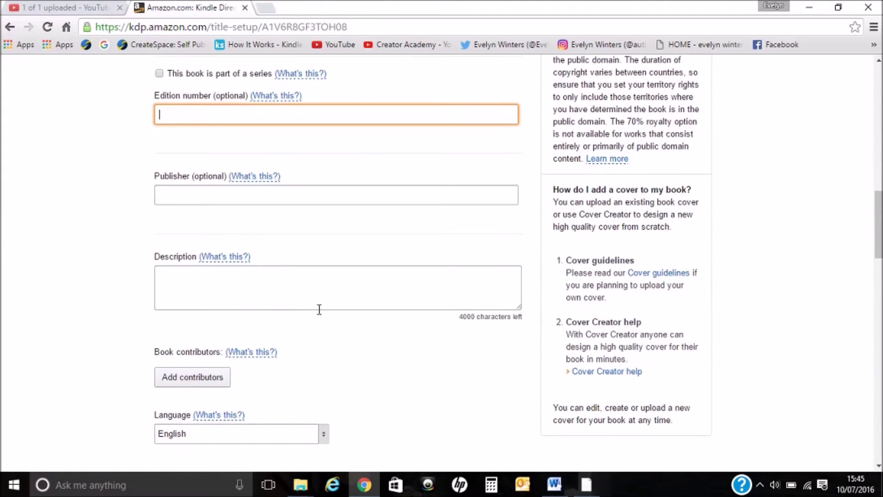
pyautogui.click(204, 193)
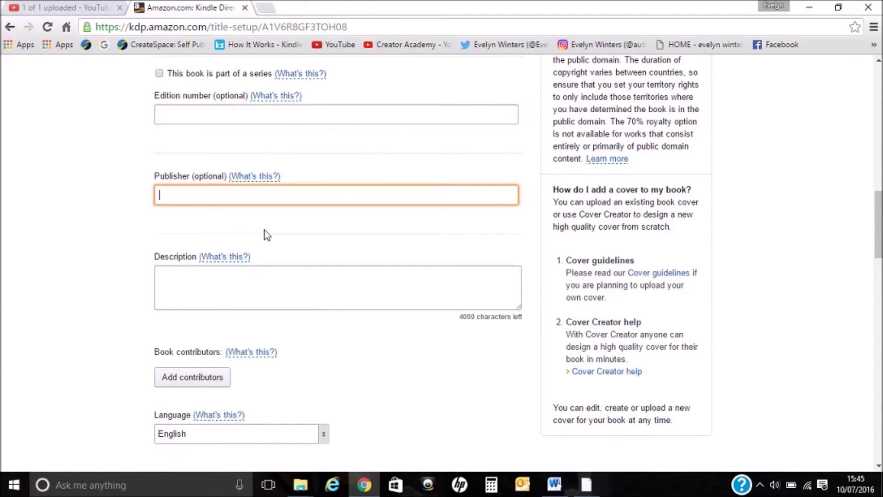
pyautogui.write('Evelyn Winters')
pyautogui.click(236, 273)
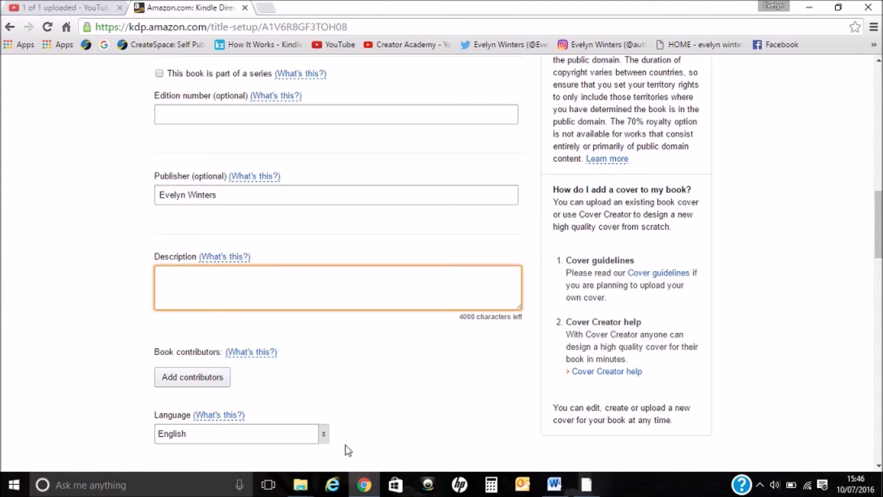
pyautogui.click(300, 485)
# Open 'Back Cover - An Imp Called Boo' from Documents > My Writing > The Why Word > Pages.
pyautogui.click(284, 457)
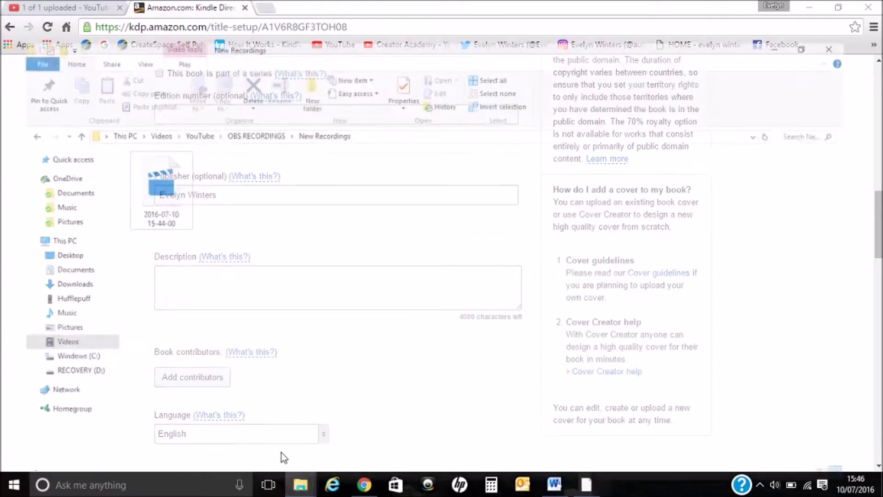
pyautogui.click(50, 161)
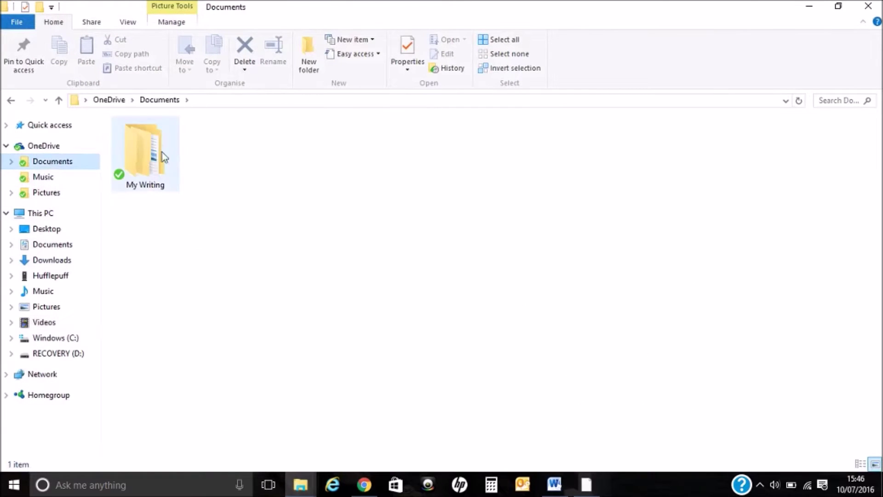
pyautogui.doubleClick(125, 171)
pyautogui.doubleClick(201, 167)
pyautogui.doubleClick(187, 142)
pyautogui.doubleClick(187, 143)
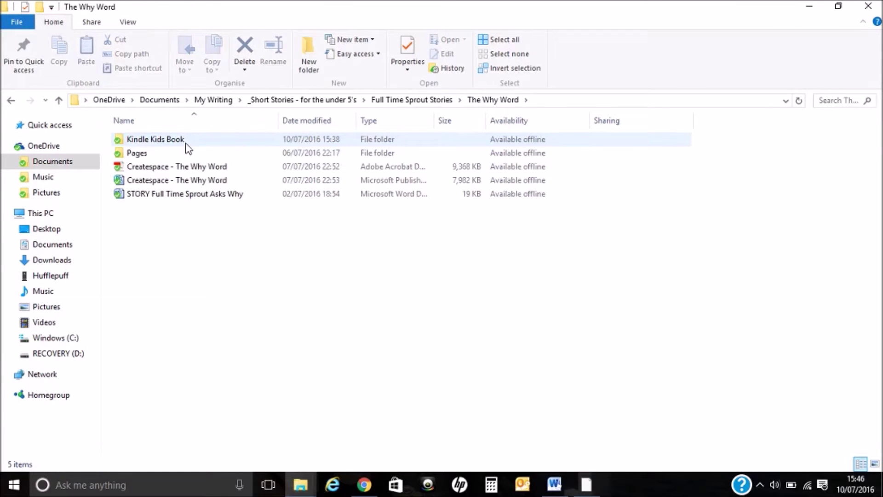
pyautogui.doubleClick(187, 154)
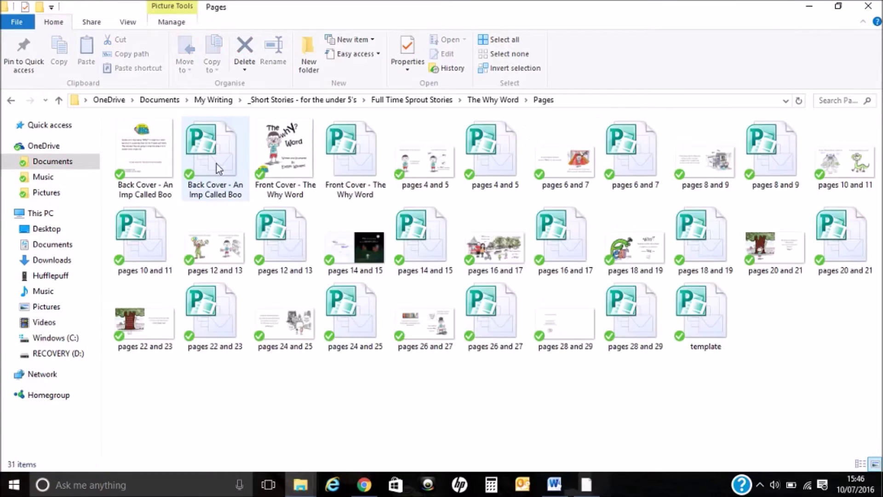
pyautogui.doubleClick(218, 168)
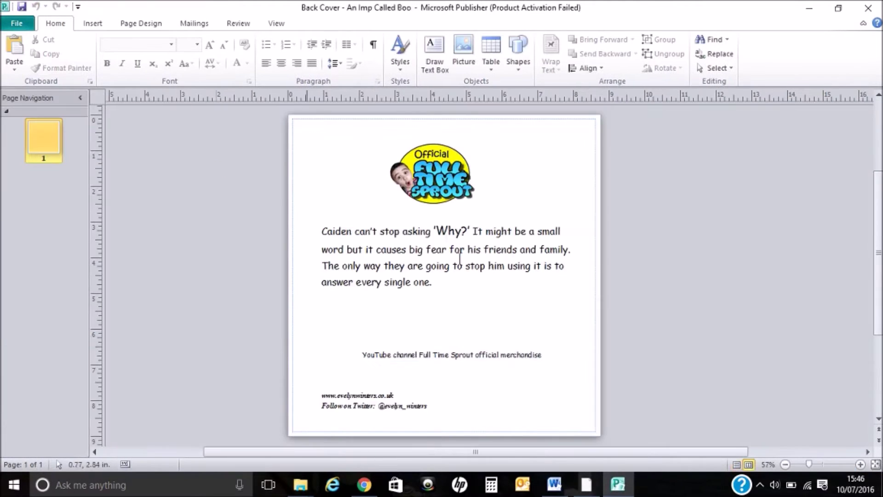
# Copy the back-cover blurb paragraph, close Publisher and return to the KDP form.
pyautogui.moveTo(485, 284); pyautogui.dragTo(377, 244)
pyautogui.hotkey('ctrl', 'c')
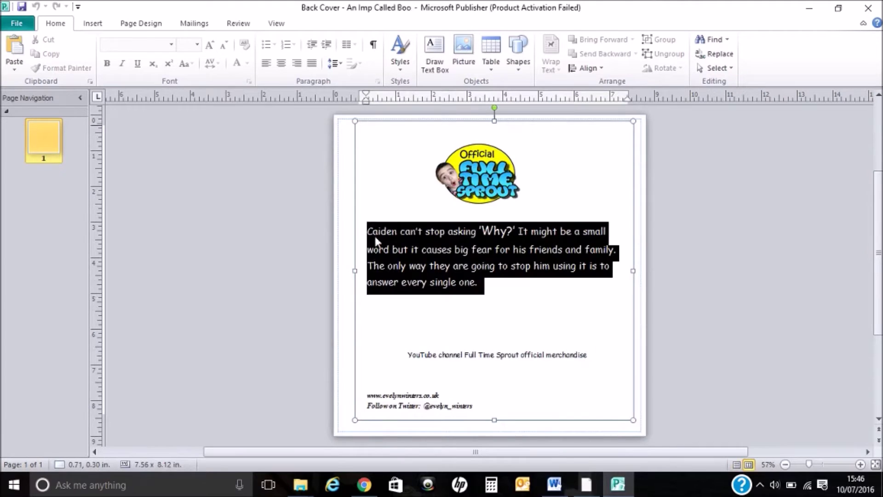
pyautogui.rightClick(380, 245)
pyautogui.click(411, 271)
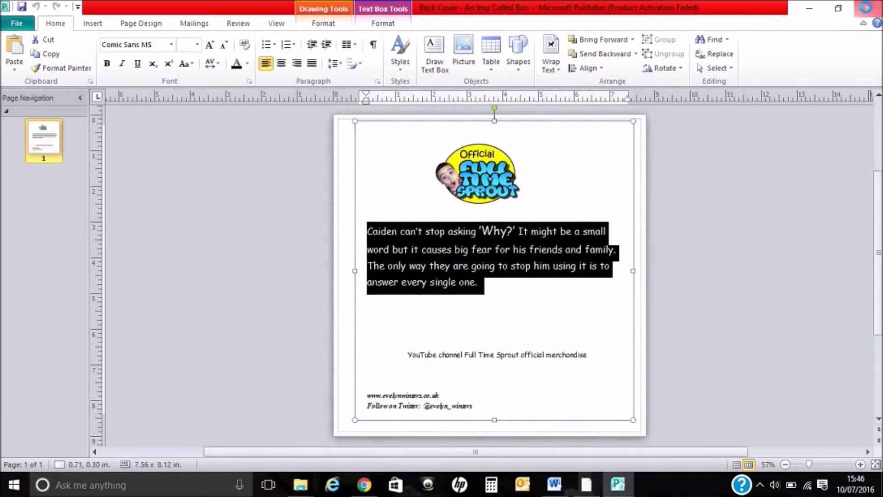
pyautogui.hotkey('alt', 'F4')
pyautogui.click(374, 488)
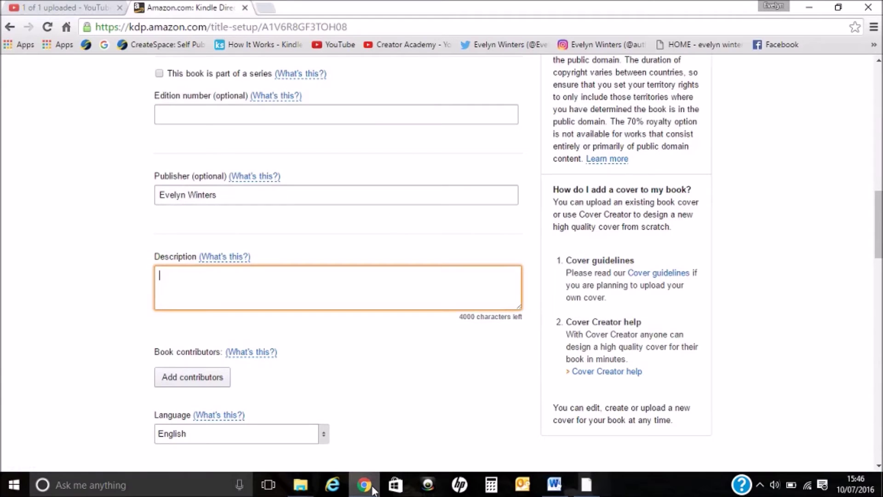
# Paste the copied back-cover blurb into the book Description.
pyautogui.click(196, 283)
pyautogui.rightClick(184, 279)
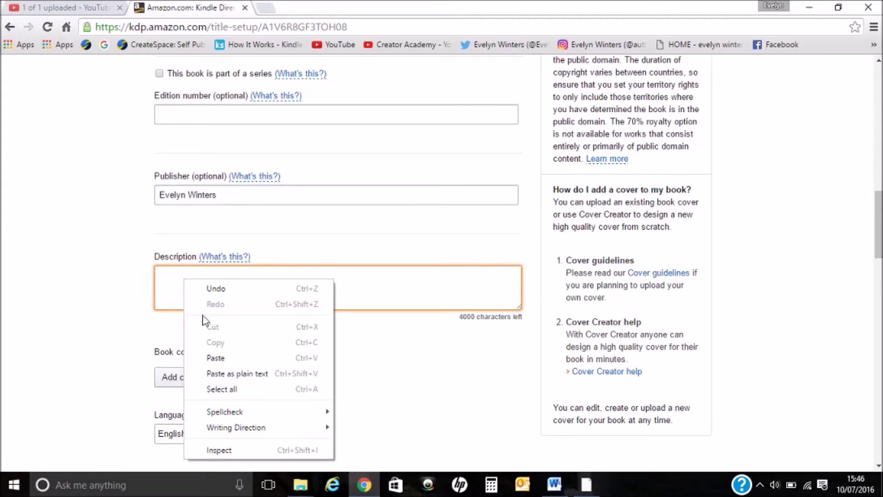
pyautogui.click(225, 361)
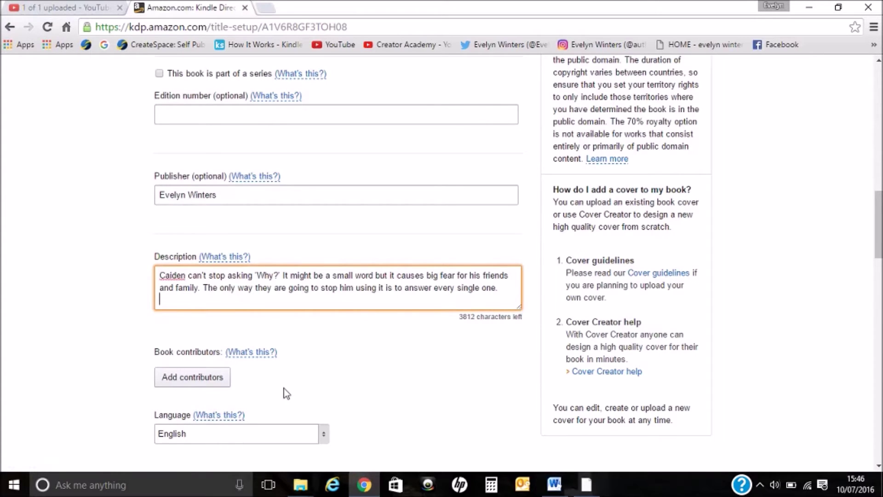
pyautogui.scroll(-1, 283, 388)
pyautogui.scroll(-1, 283, 387)
# Add the author's first and last name as a contributor with the role Illustrator.
pyautogui.click(219, 316)
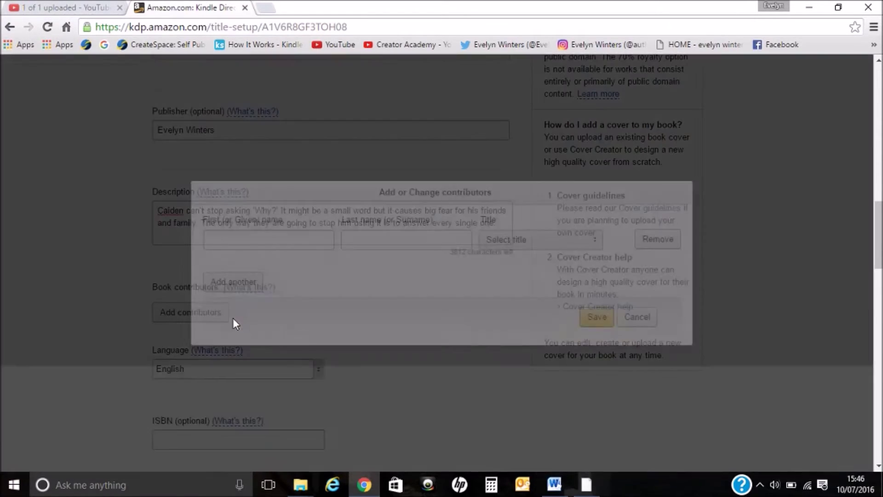
pyautogui.click(231, 237)
pyautogui.write('Evelyn')
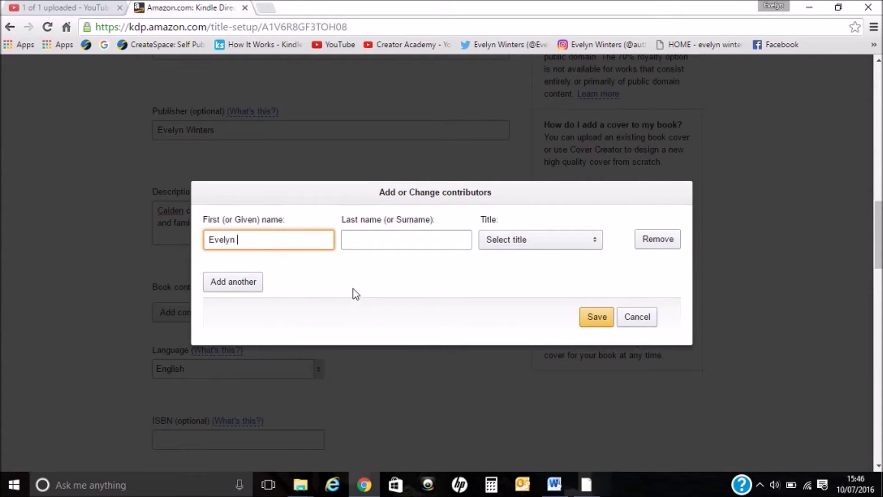
pyautogui.press('Tab')
pyautogui.write('Winters')
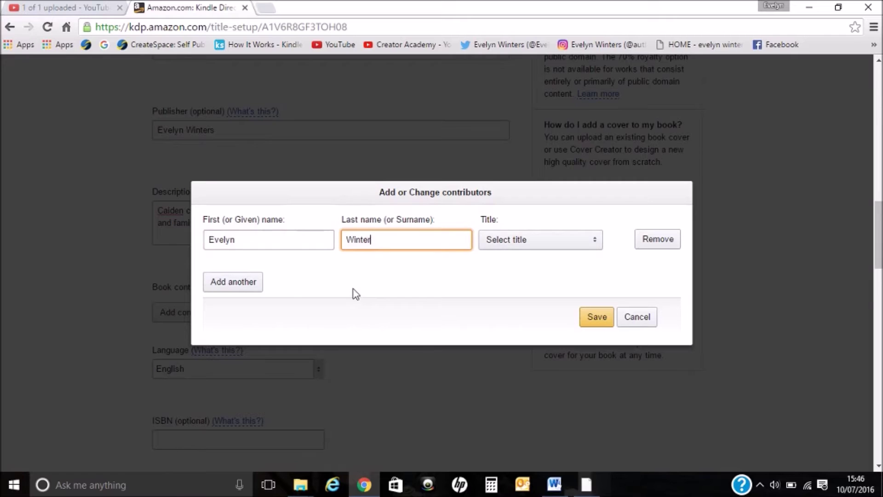
pyautogui.click(587, 240)
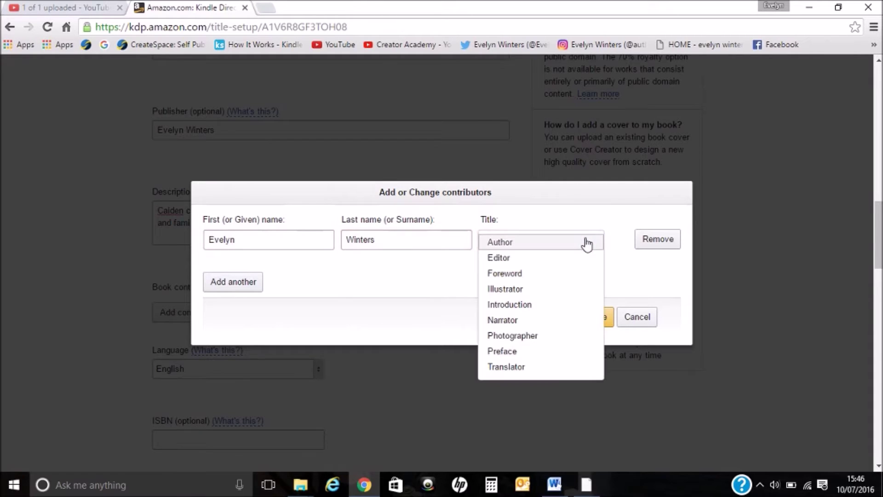
pyautogui.click(529, 289)
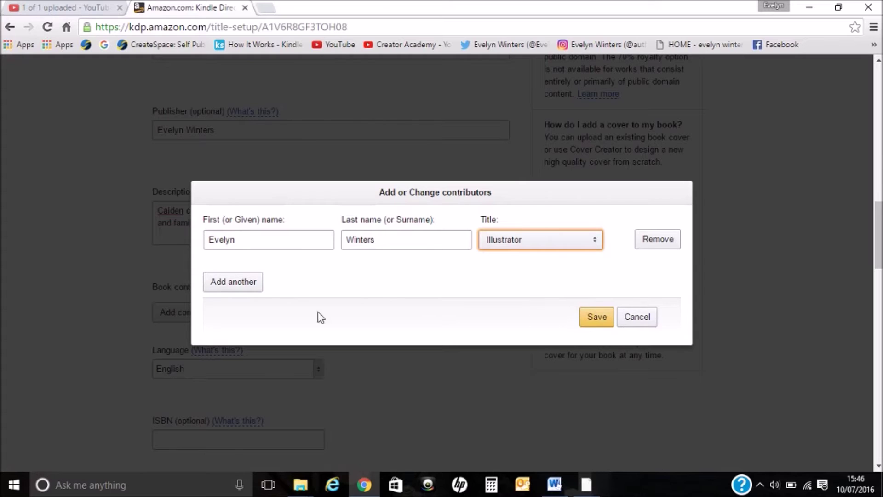
pyautogui.click(598, 317)
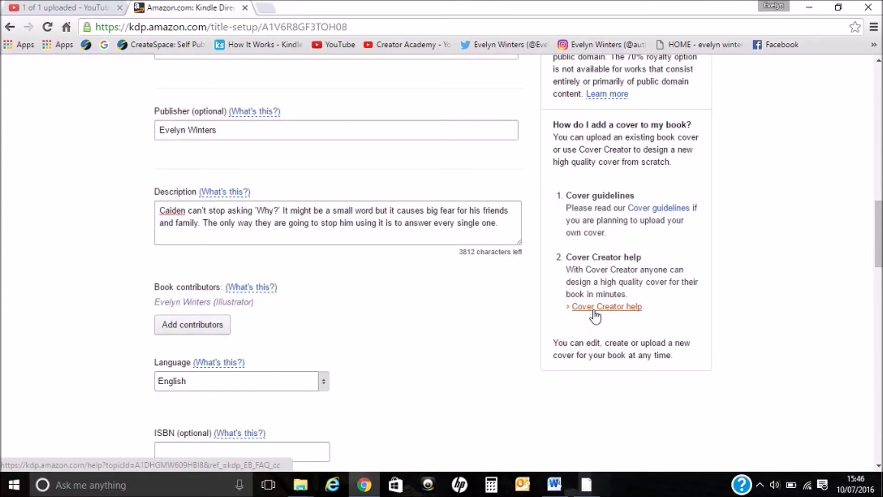
# Scroll down to the ISBN field and read its 'What's this?' explanation.
pyautogui.scroll(-2, 394, 337)
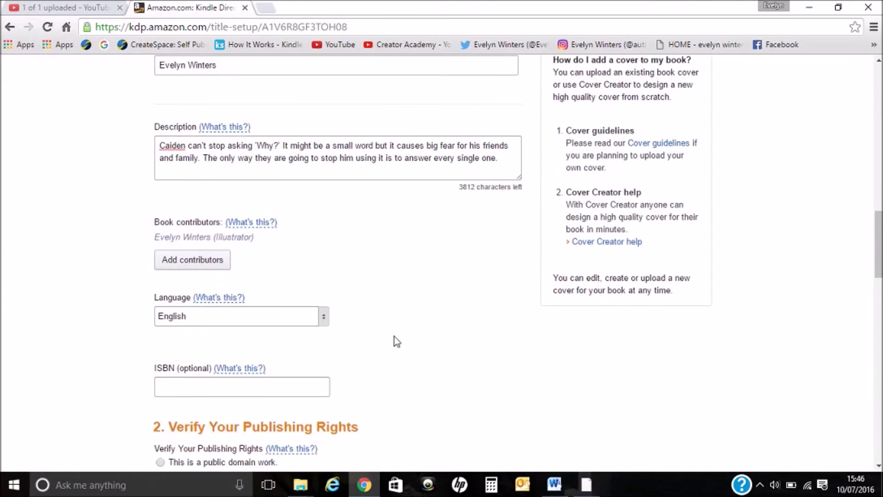
pyautogui.scroll(-1, 394, 336)
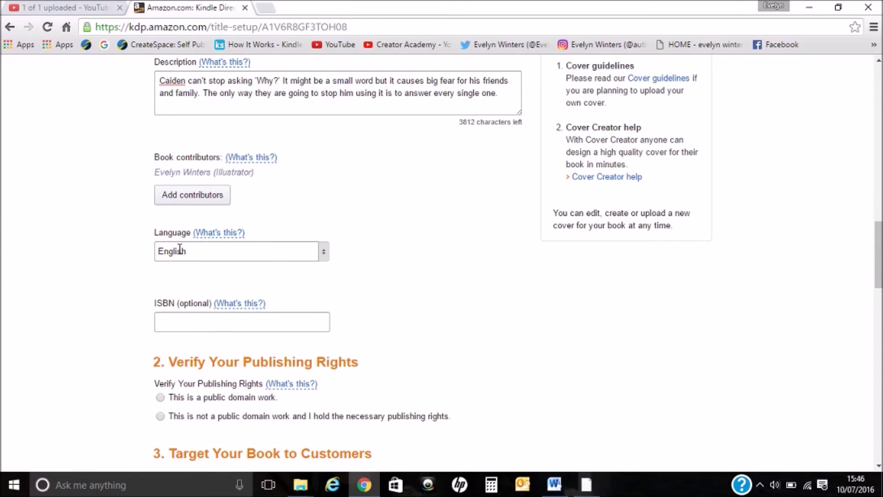
pyautogui.click(261, 306)
pyautogui.scroll(-2, 261, 306)
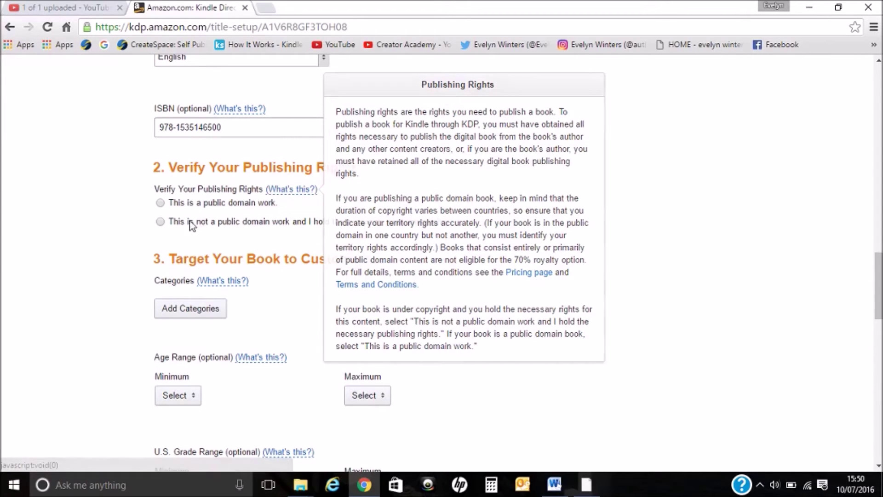
# Declare the book not a public domain work and save the category FICTION > Humorous.
pyautogui.click(160, 222)
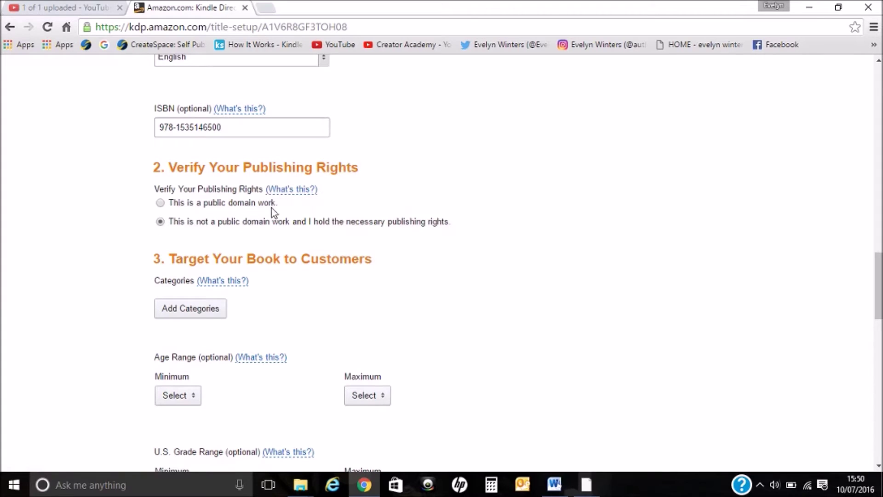
pyautogui.scroll(-3, 271, 208)
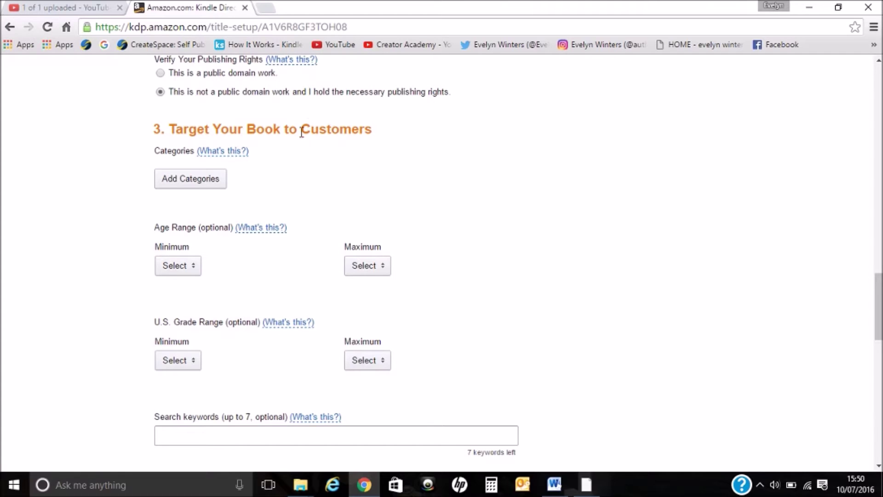
pyautogui.click(191, 184)
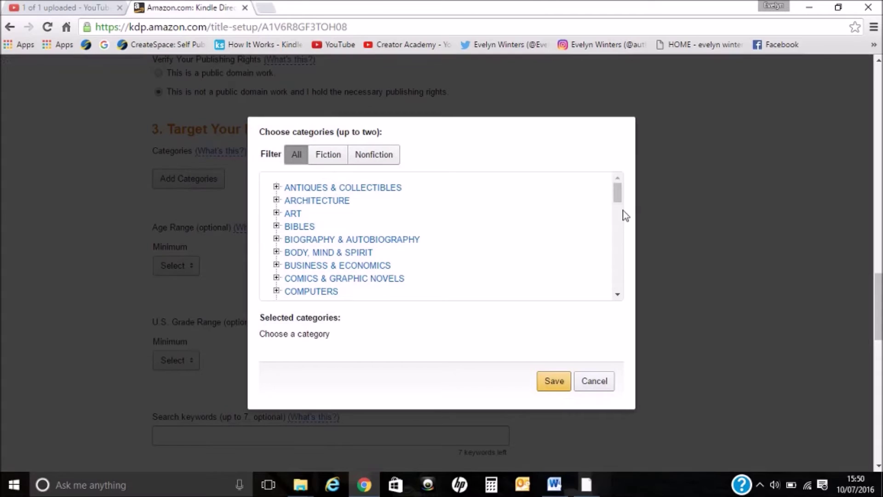
pyautogui.moveTo(618, 198); pyautogui.dragTo(624, 223)
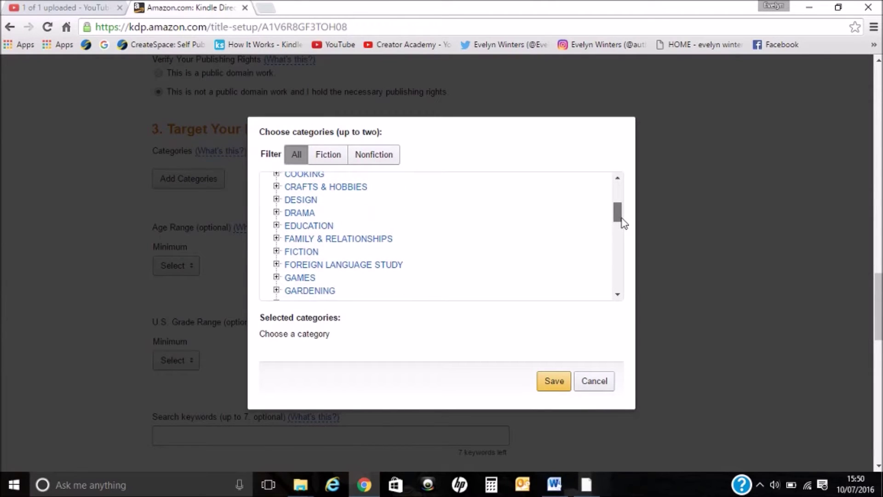
pyautogui.click(276, 252)
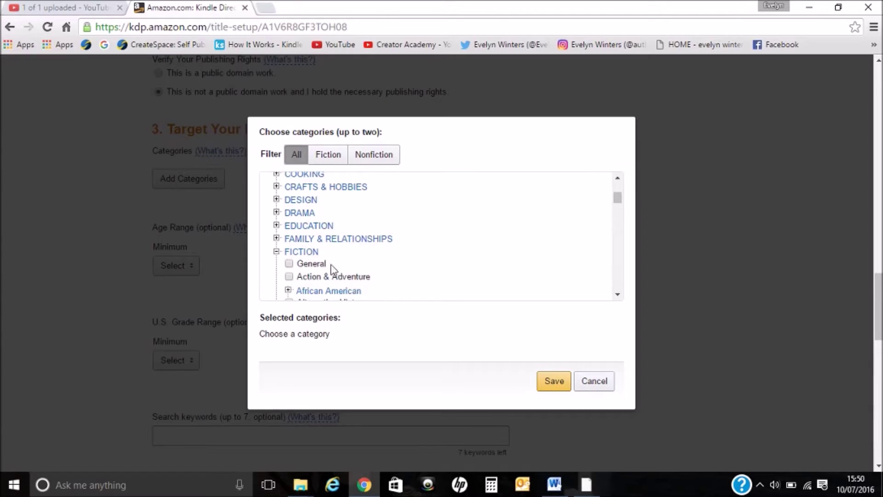
pyautogui.scroll(-5, 372, 266)
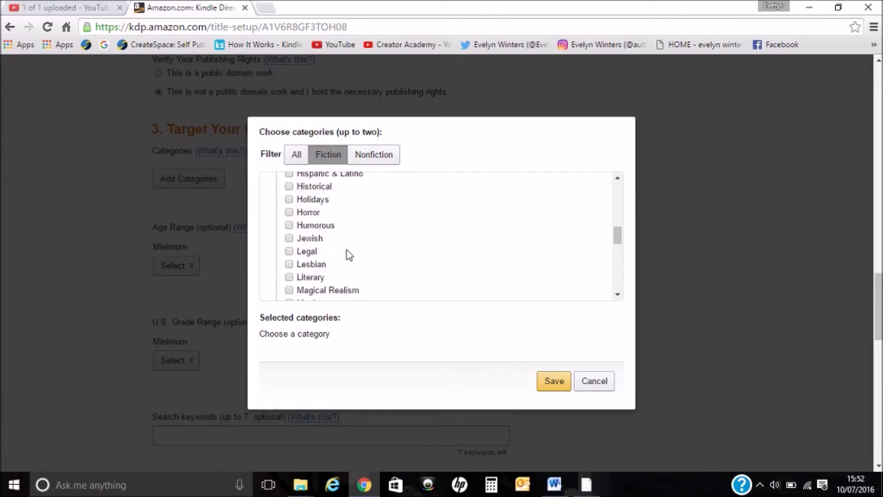
pyautogui.click(289, 225)
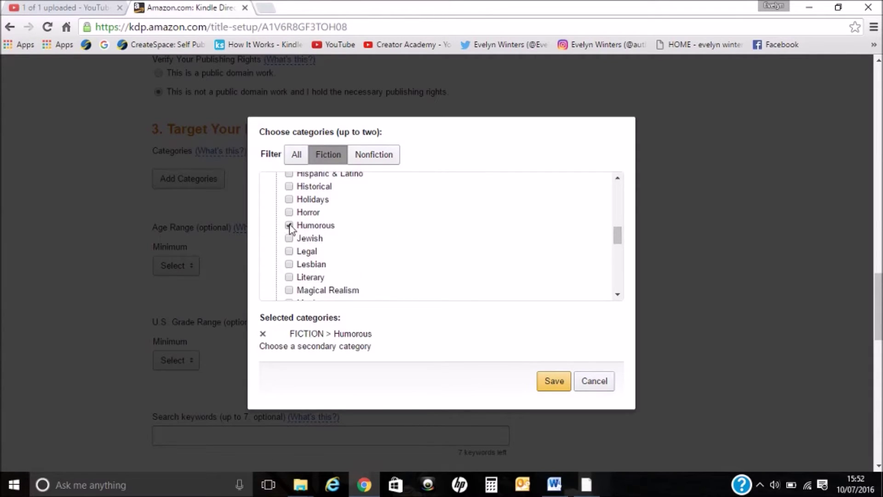
pyautogui.click(555, 381)
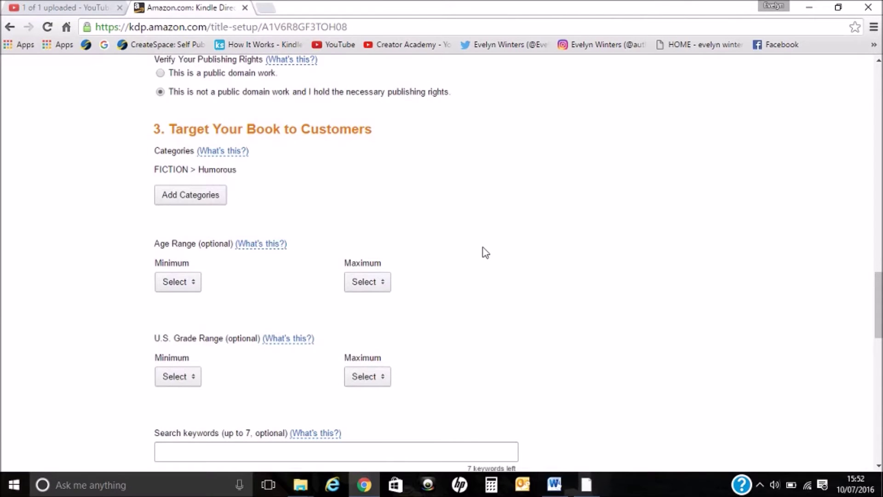
pyautogui.click(216, 196)
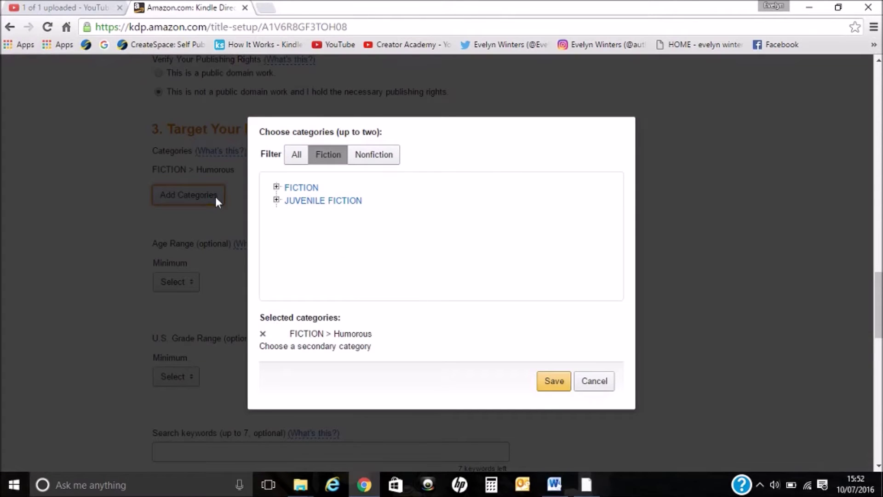
pyautogui.click(589, 388)
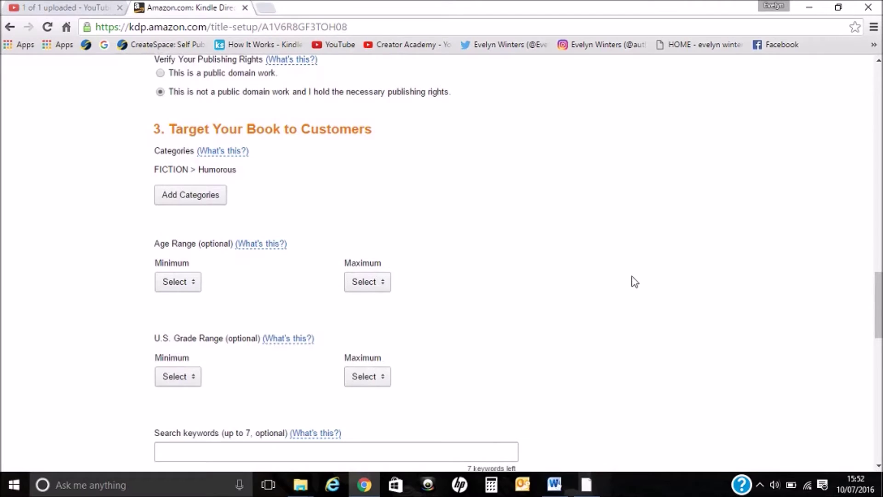
# Set the reading age range from Baby to 18+.
pyautogui.click(187, 285)
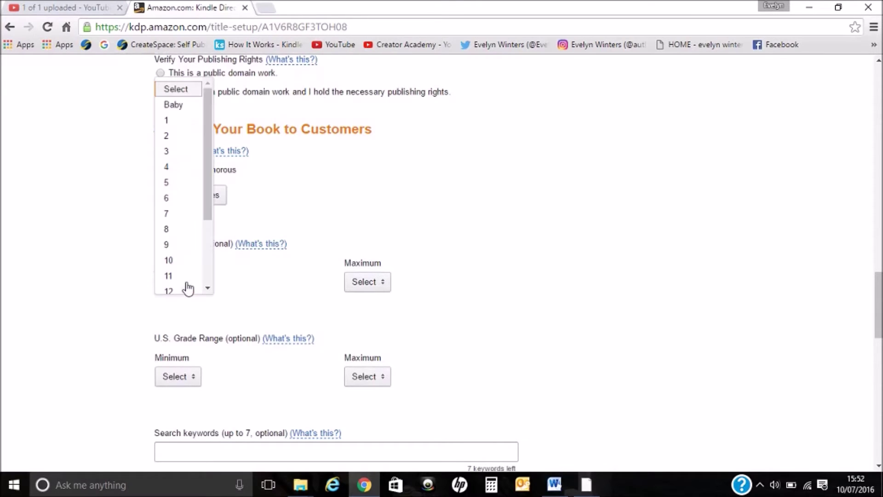
pyautogui.click(181, 186)
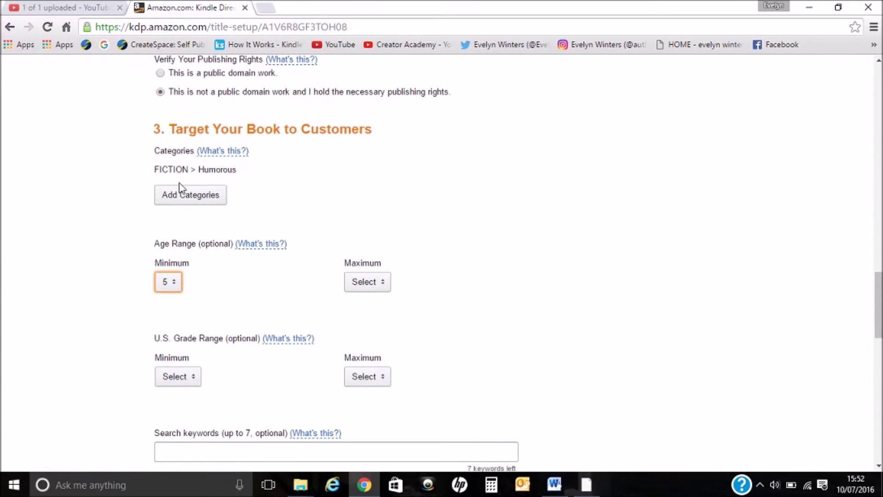
pyautogui.click(176, 288)
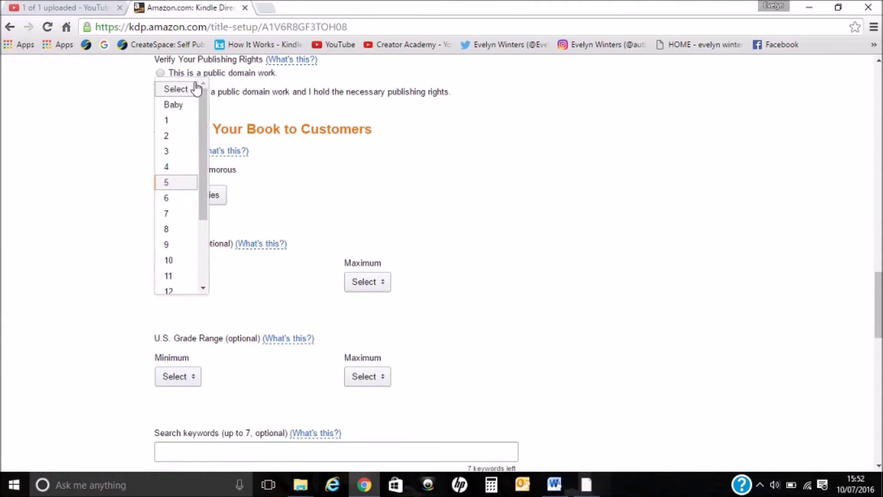
pyautogui.click(276, 280)
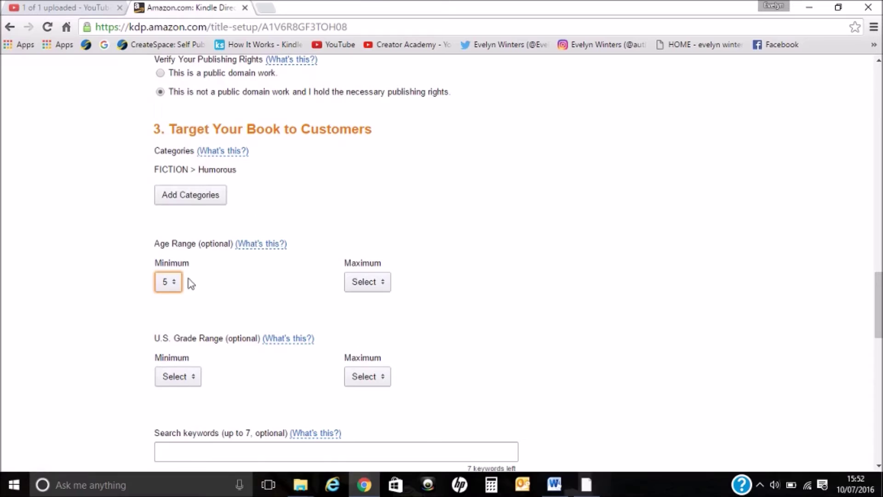
pyautogui.click(169, 286)
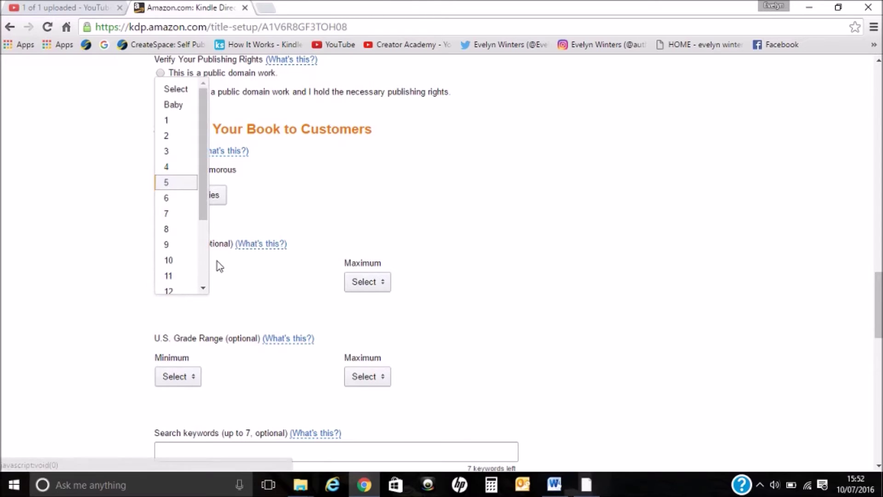
pyautogui.click(189, 109)
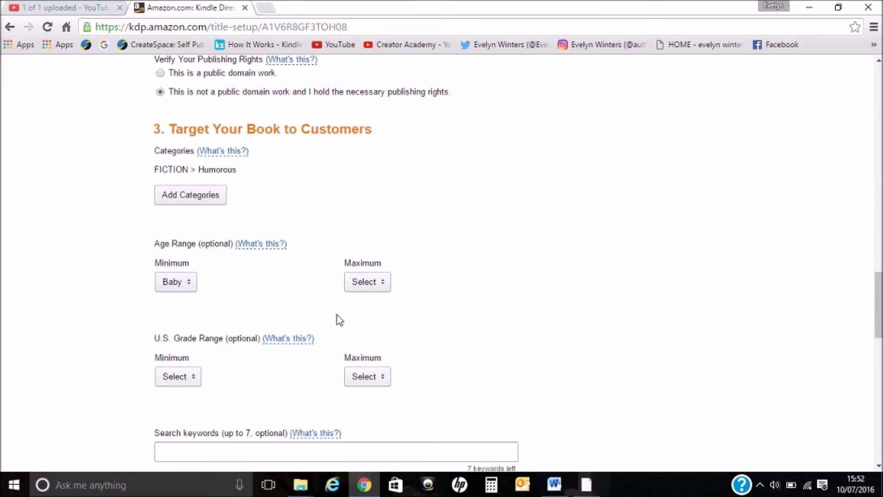
pyautogui.click(380, 288)
pyautogui.moveTo(399, 207); pyautogui.dragTo(403, 289)
pyautogui.click(368, 281)
# Set the U.S. grade range from Preschool to 12th grade.
pyautogui.scroll(-1, 494, 312)
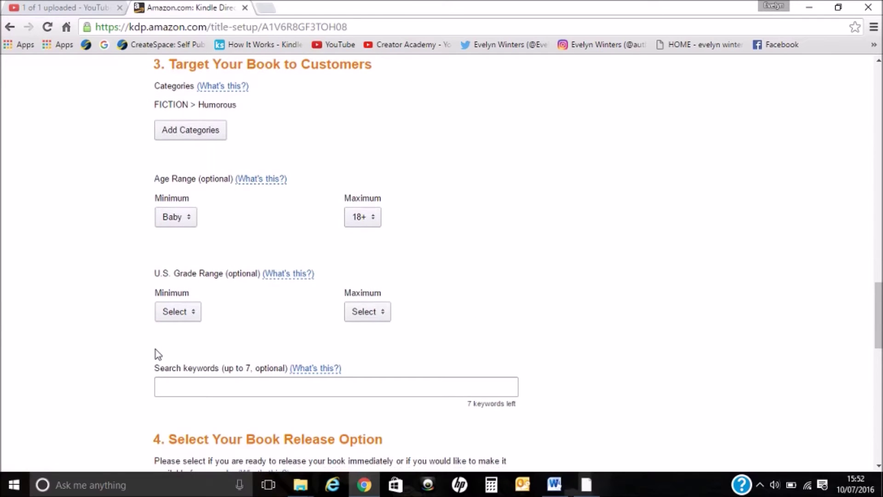
pyautogui.click(189, 314)
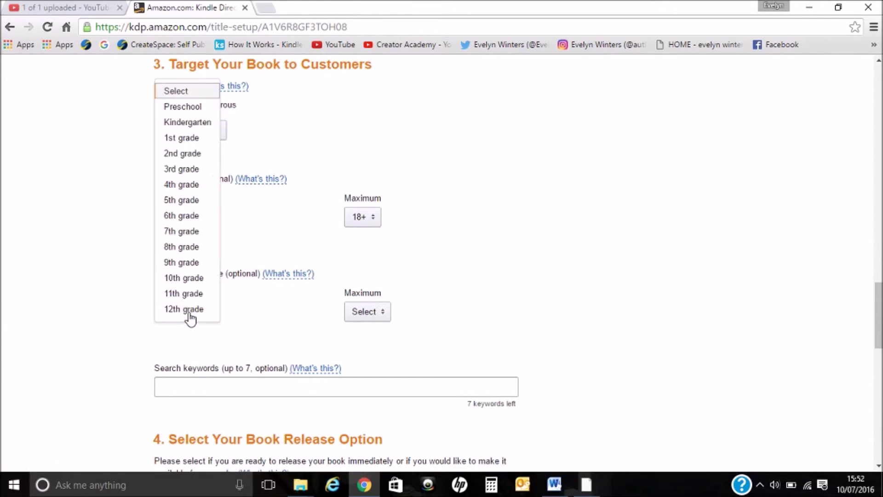
pyautogui.click(199, 107)
pyautogui.click(375, 316)
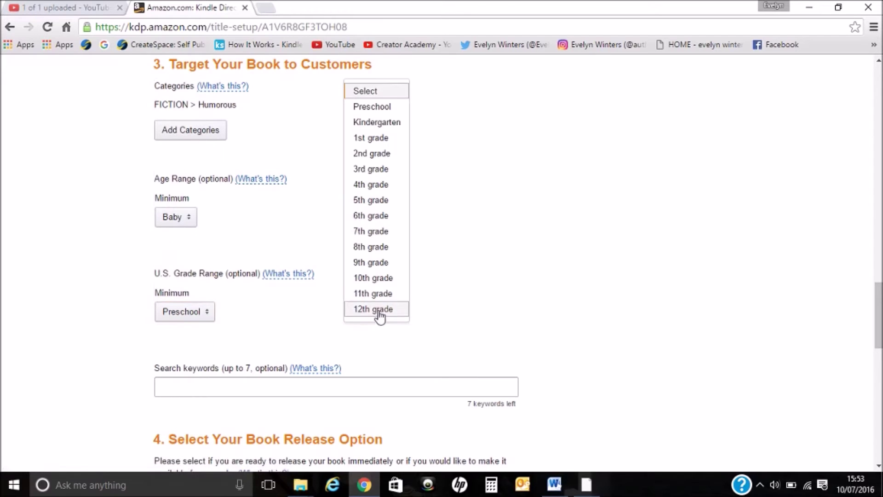
pyautogui.scroll(-7, 394, 306)
pyautogui.scroll(5, 395, 306)
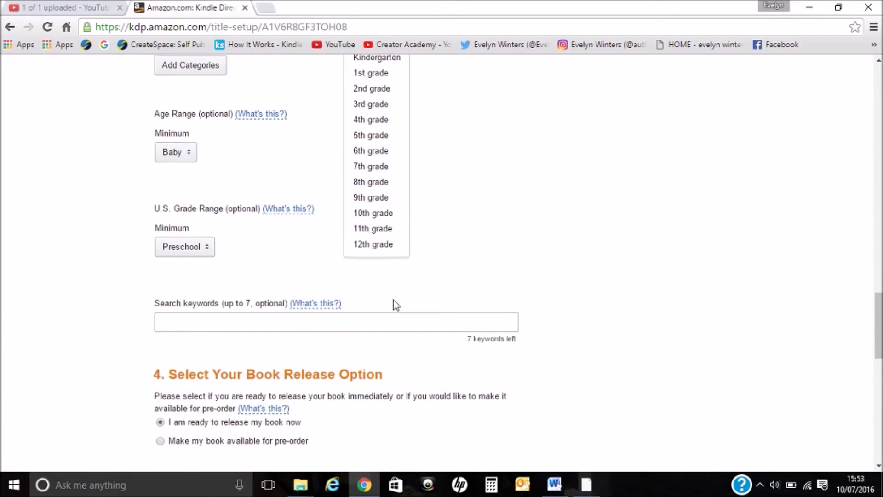
pyautogui.click(381, 247)
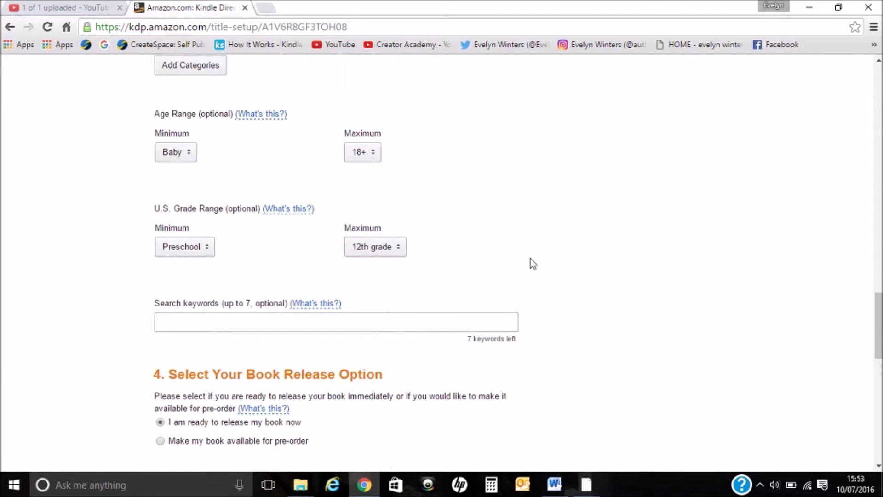
pyautogui.scroll(-1, 531, 260)
# Enter the search keywords chester, story book, picture book and cartoons.
pyautogui.click(250, 256)
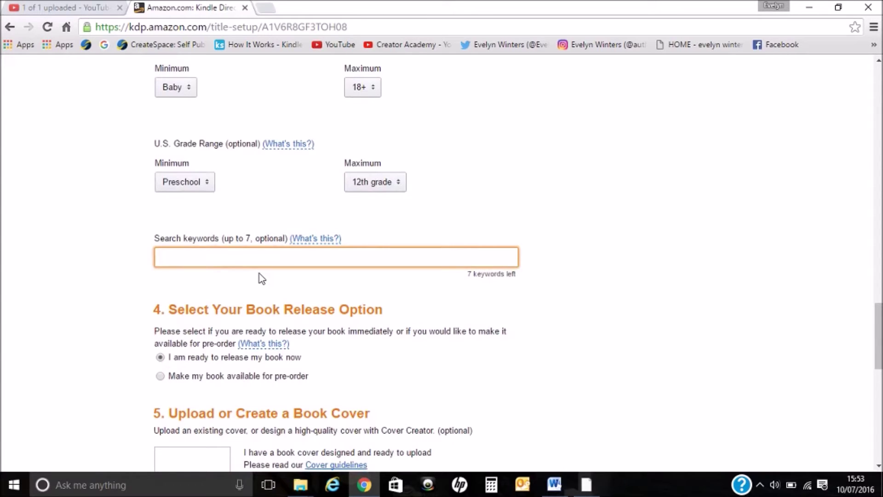
pyautogui.click(315, 240)
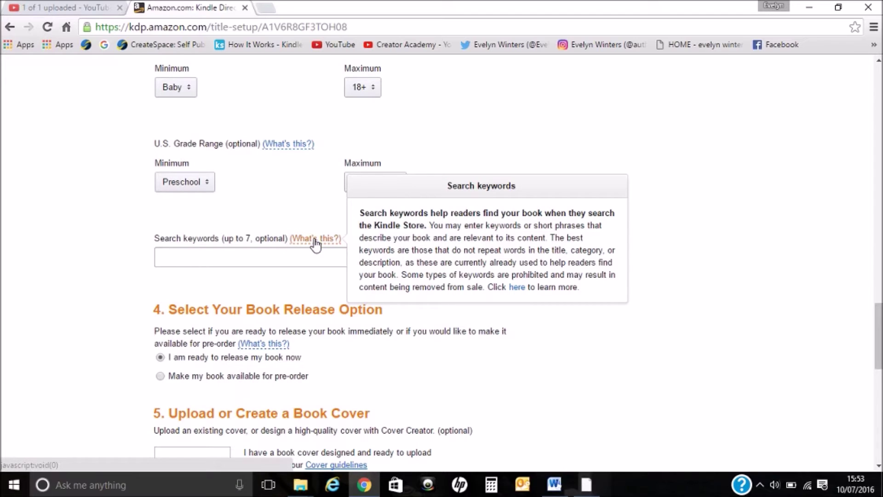
pyautogui.click(202, 252)
pyautogui.write('chester,')
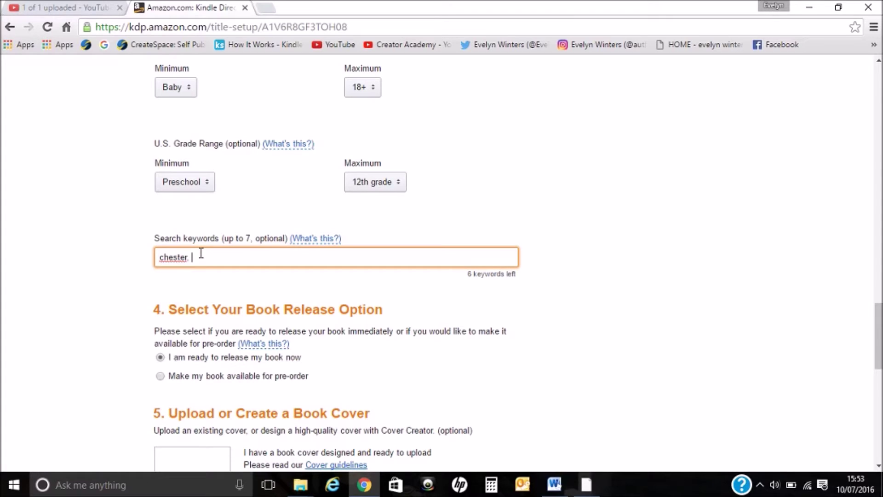
pyautogui.write(' storybook, picture book')
pyautogui.click(211, 256)
pyautogui.write('book')
pyautogui.write(', ')
pyautogui.write('cartoo')
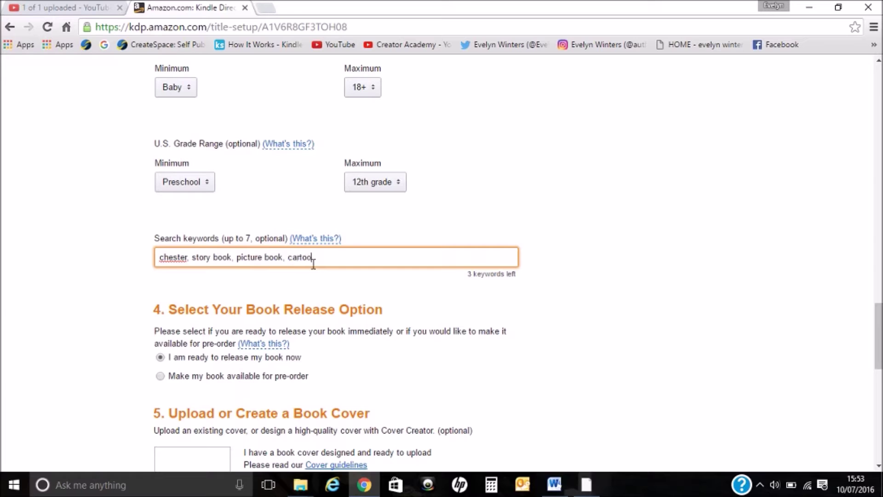
pyautogui.write('ns,')
pyautogui.scroll(-3, 304, 266)
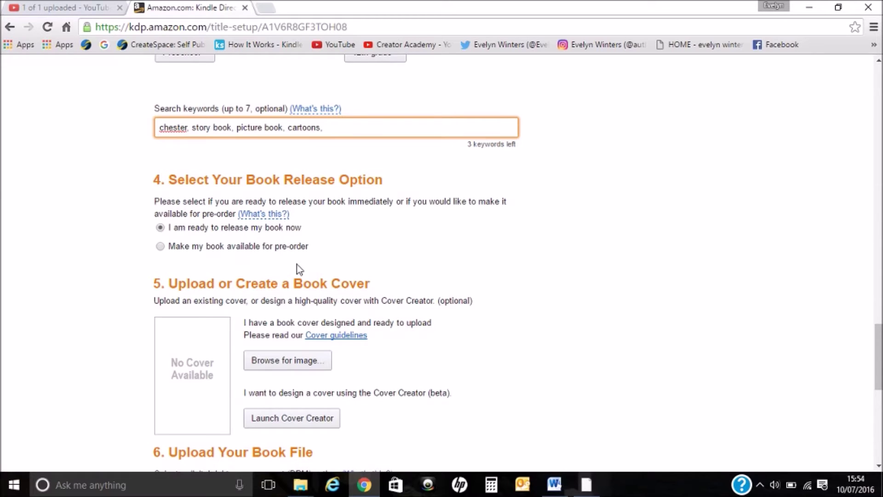
# Upload the 'Front Cover - The Why Word' image file as the eBook cover.
pyautogui.scroll(-1, 299, 269)
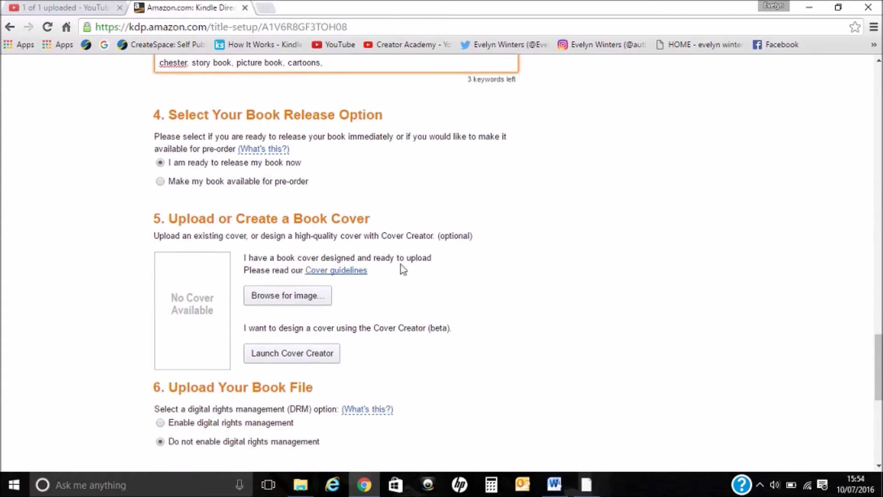
pyautogui.scroll(-1, 508, 289)
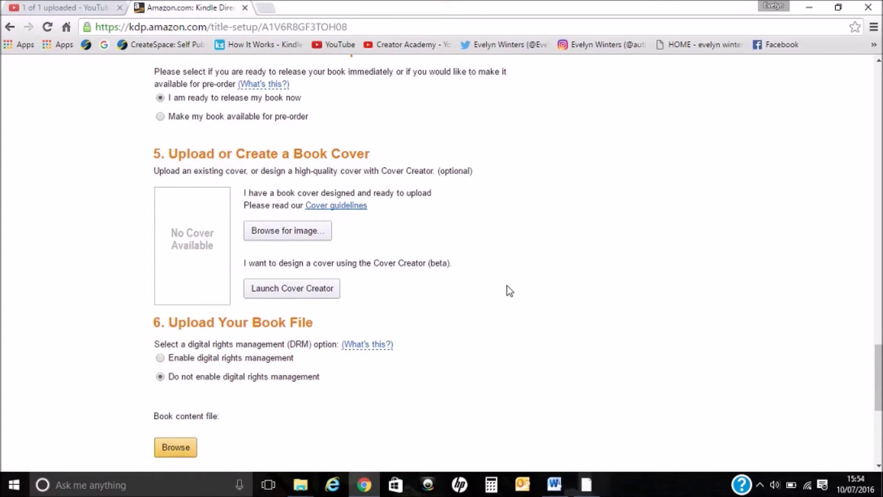
pyautogui.click(303, 231)
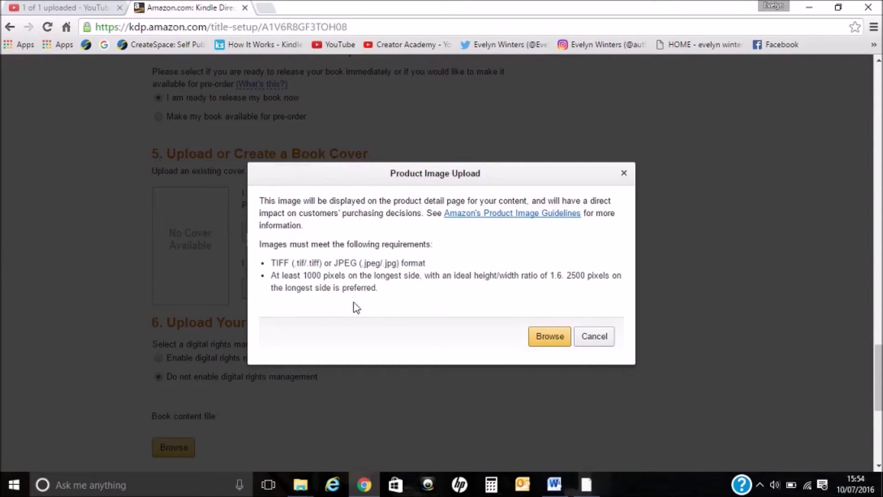
pyautogui.click(555, 334)
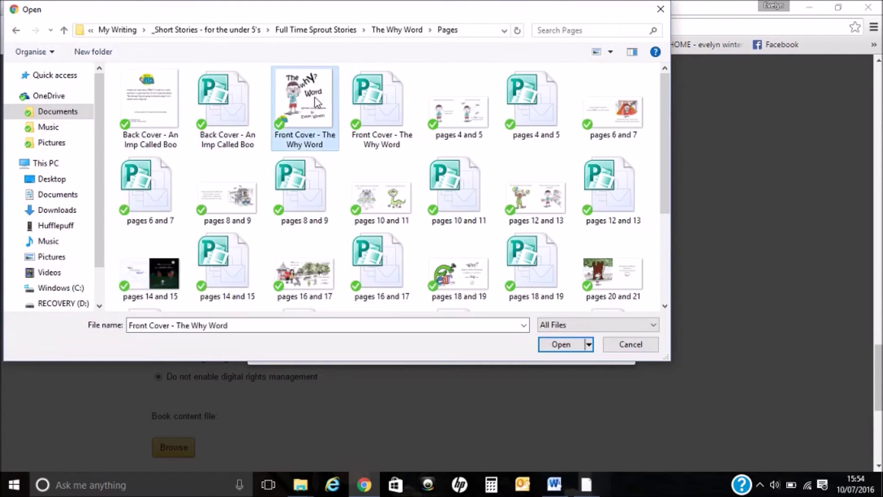
pyautogui.doubleClick(316, 102)
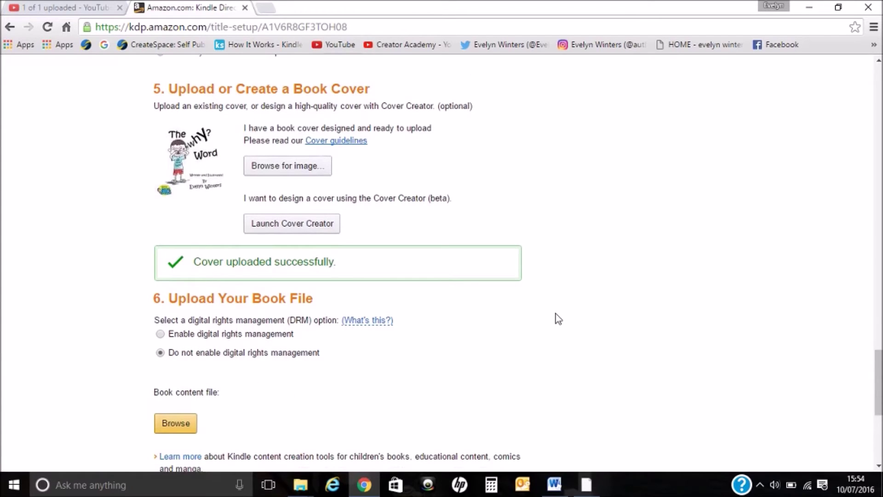
pyautogui.scroll(-3, 556, 313)
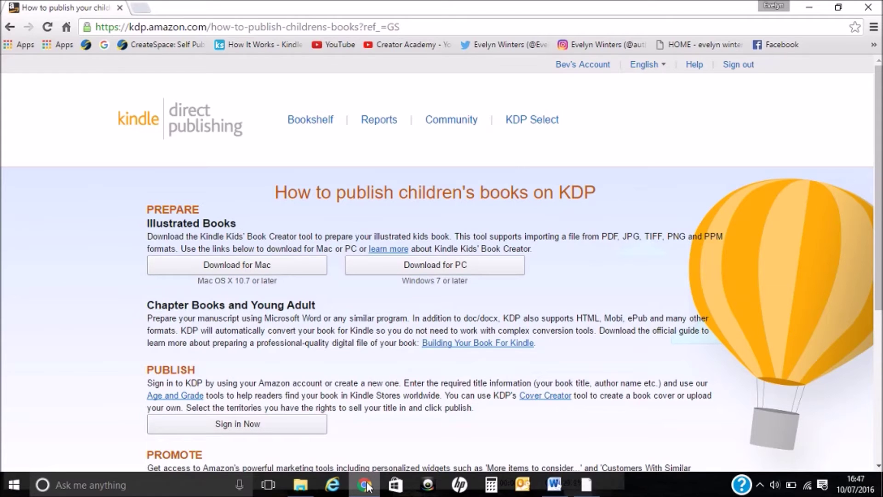
# Scroll down the 'How to publish children's books on KDP' guide to the Kindle Kids' Book Creator downloads.
pyautogui.scroll(-1, 256, 398)
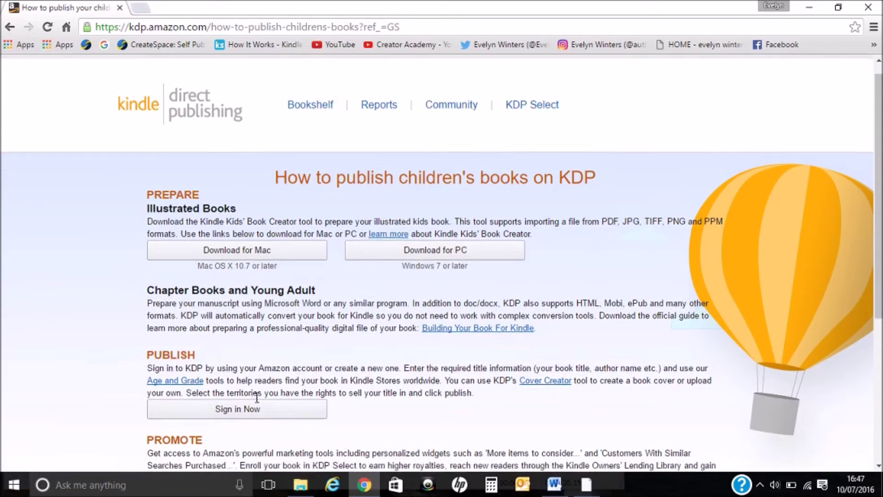
pyautogui.scroll(-5, 257, 398)
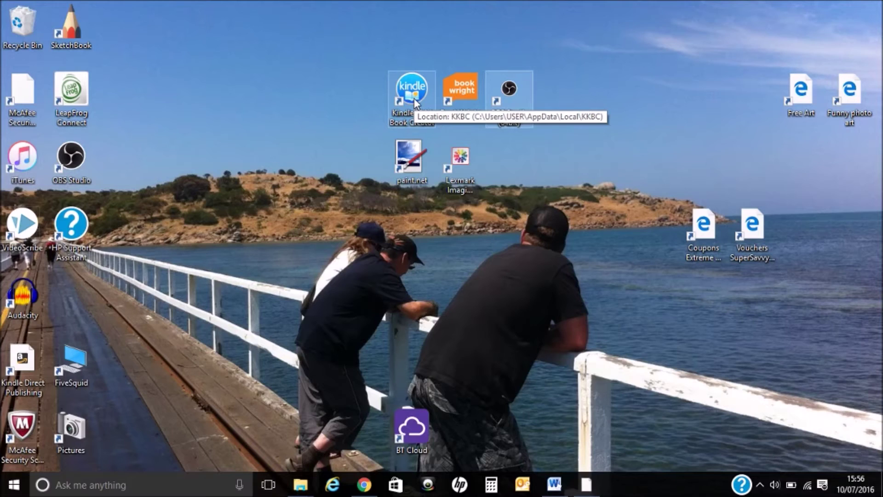
# Launch Kindle Kids' Book Creator from the desktop, start a new kids' book, and read Getting Started.
pyautogui.click(411, 99)
pyautogui.doubleClick(411, 99)
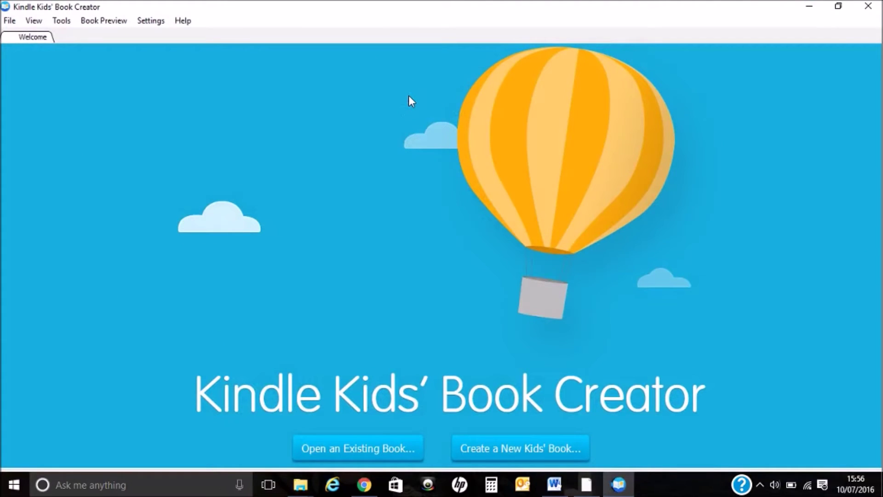
pyautogui.click(512, 449)
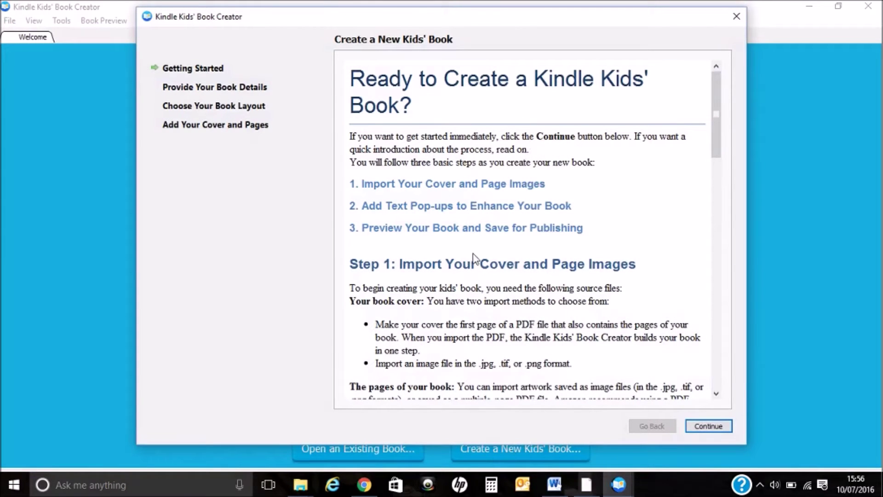
pyautogui.scroll(-2, 481, 266)
pyautogui.scroll(-4, 482, 266)
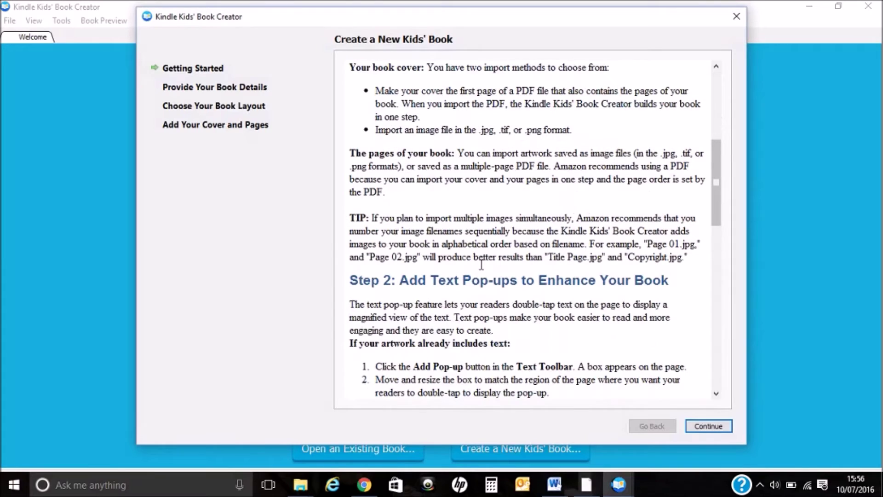
pyautogui.scroll(-1, 481, 266)
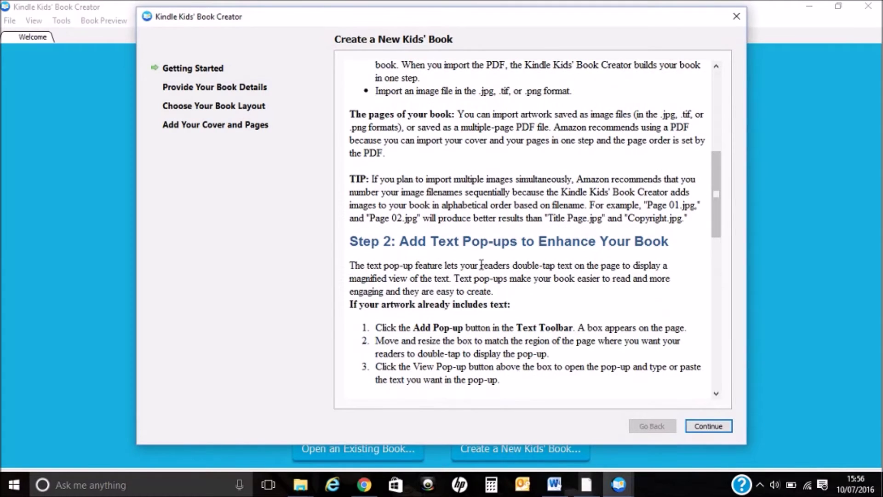
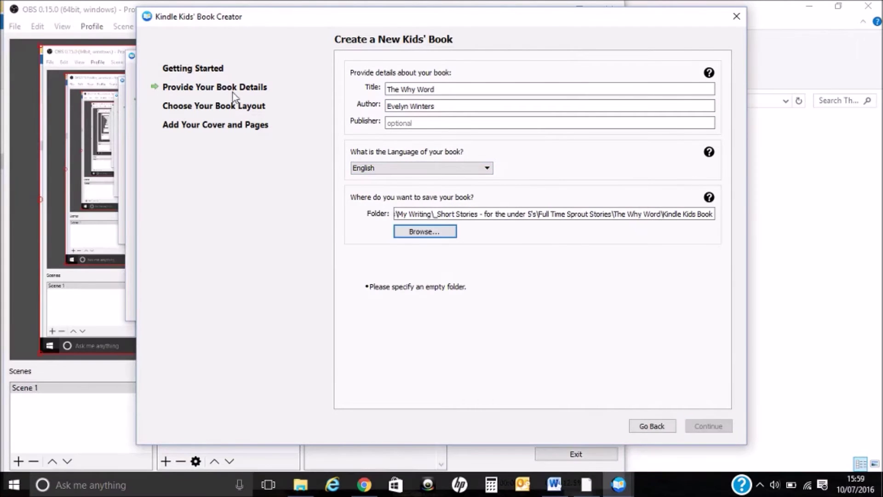
# Save the book in the kindle kids book folder and keep the Landscape, two-images side-by-side layout.
pyautogui.click(407, 231)
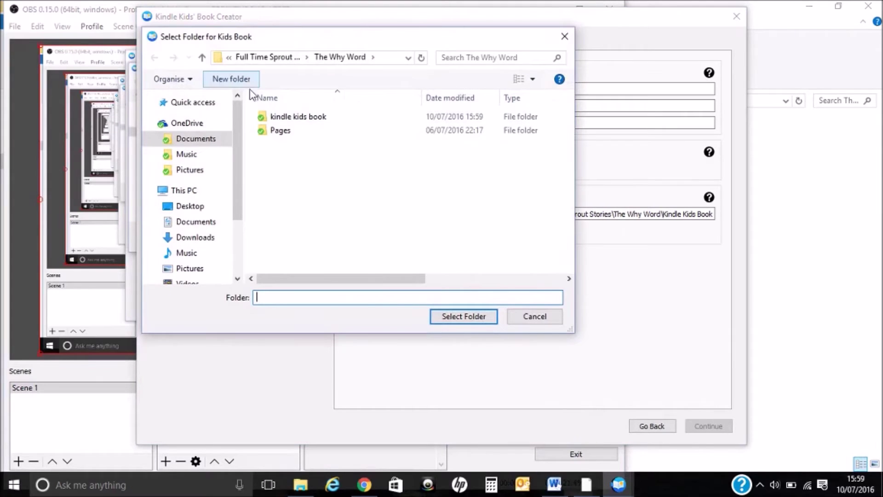
pyautogui.click(297, 118)
pyautogui.doubleClick(296, 118)
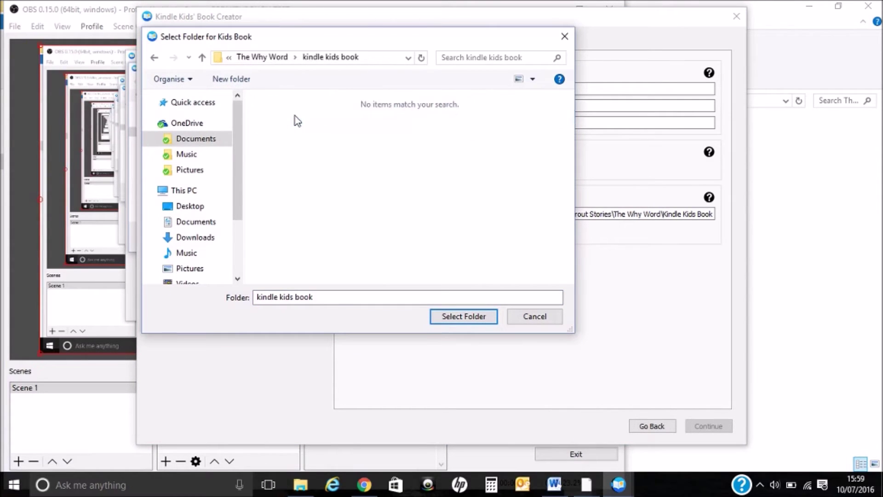
pyautogui.click(473, 316)
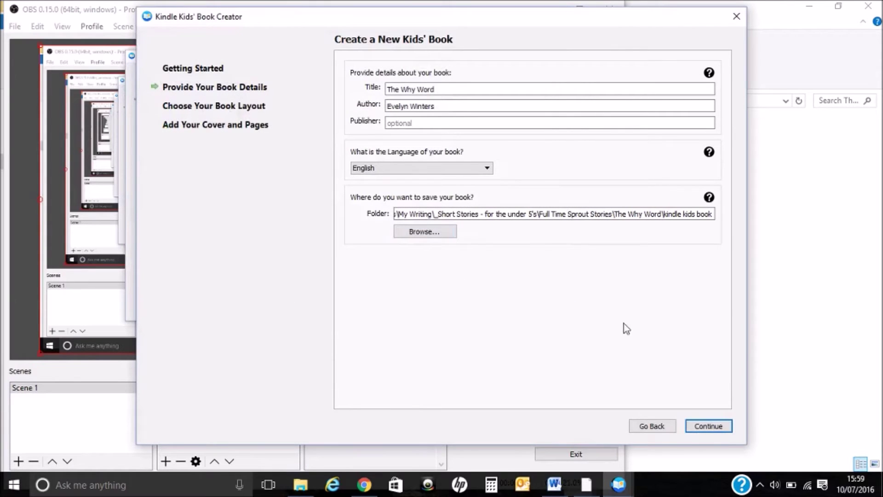
pyautogui.click(722, 427)
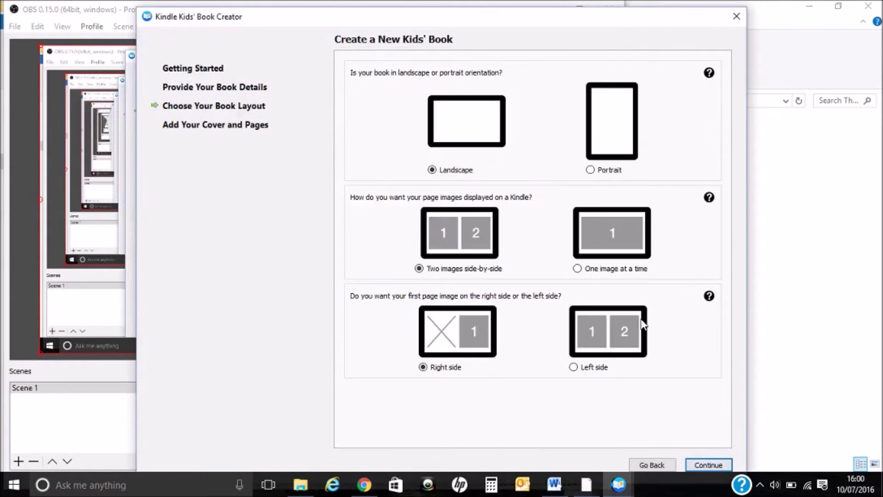
pyautogui.click(709, 465)
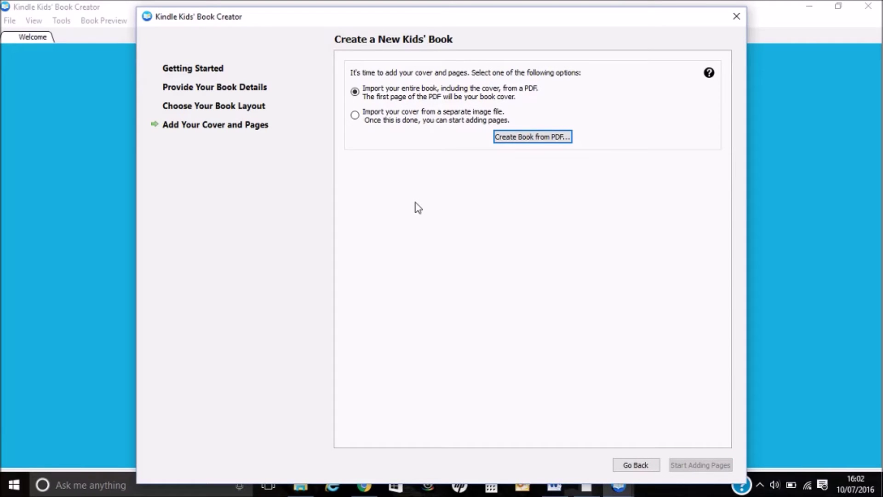
# Create the book's pages from the Createspace - The Why Word PDF.
pyautogui.click(531, 133)
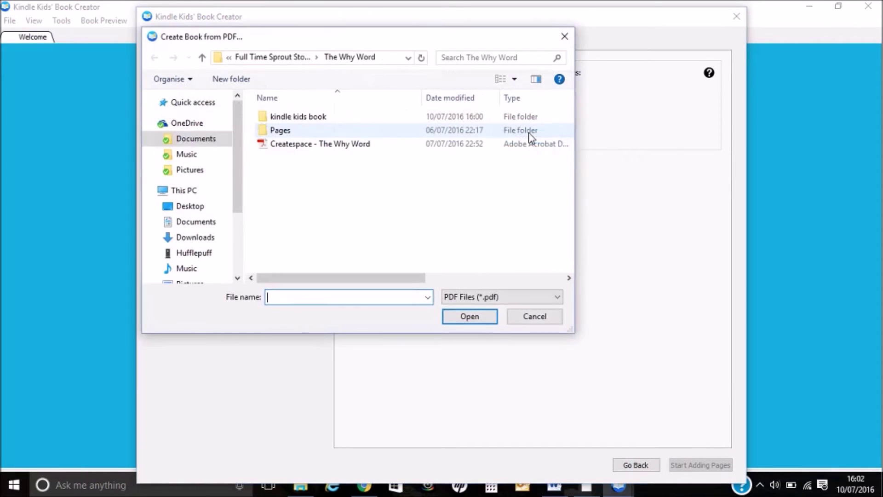
pyautogui.doubleClick(291, 145)
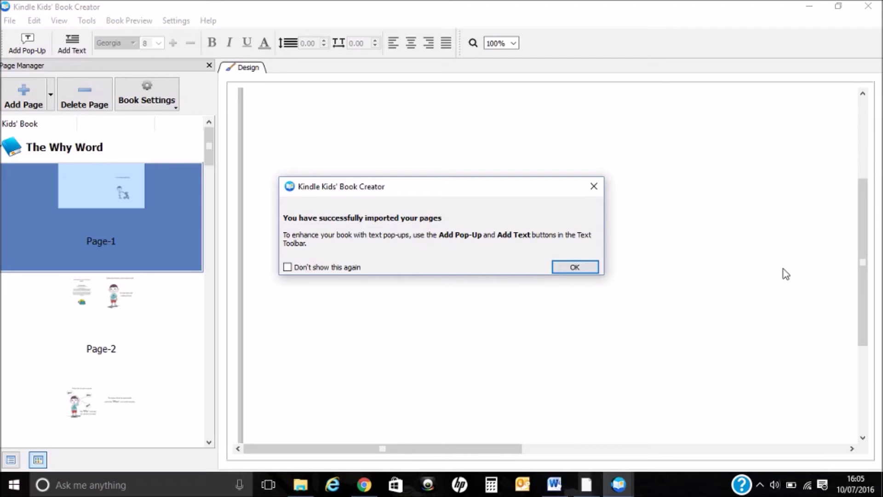
# Dismiss the import message and browse the imported pages 1 through 6.
pyautogui.click(579, 269)
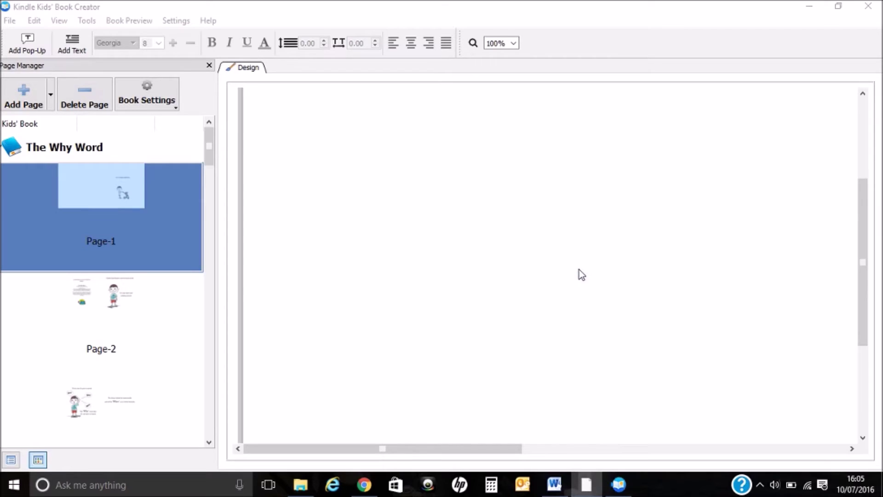
pyautogui.click(117, 305)
pyautogui.click(115, 189)
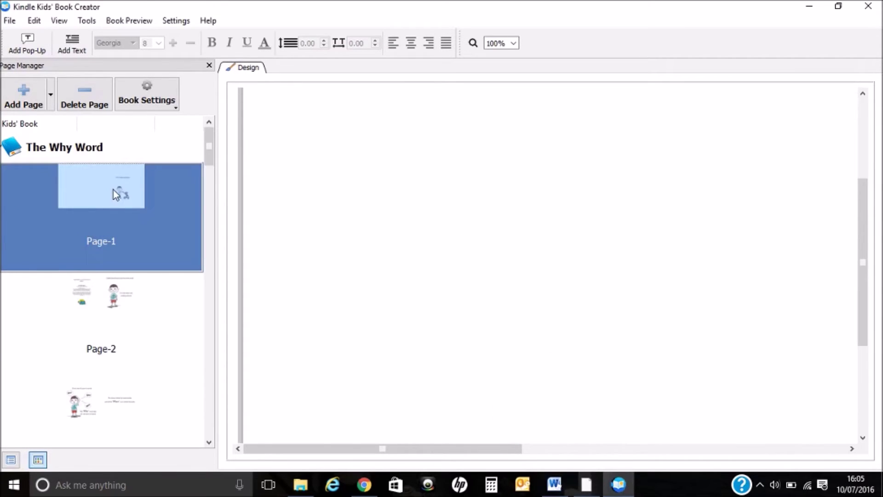
pyautogui.click(111, 307)
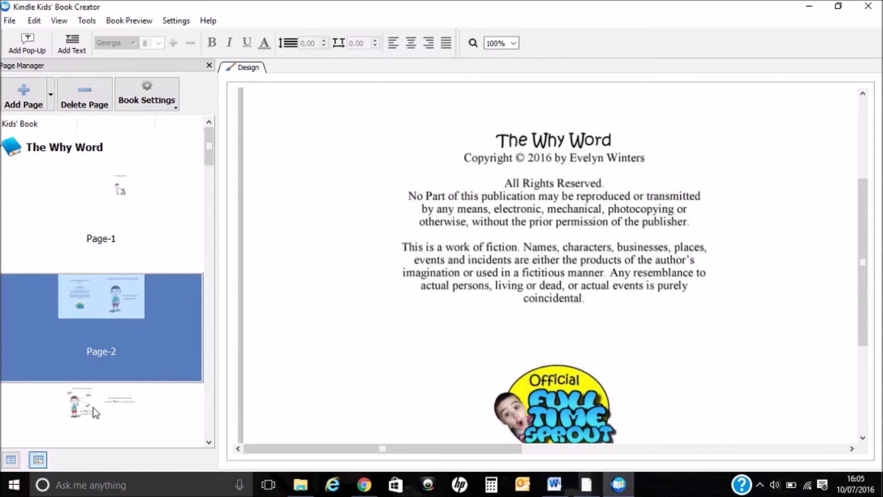
pyautogui.click(93, 407)
pyautogui.scroll(-2, 95, 411)
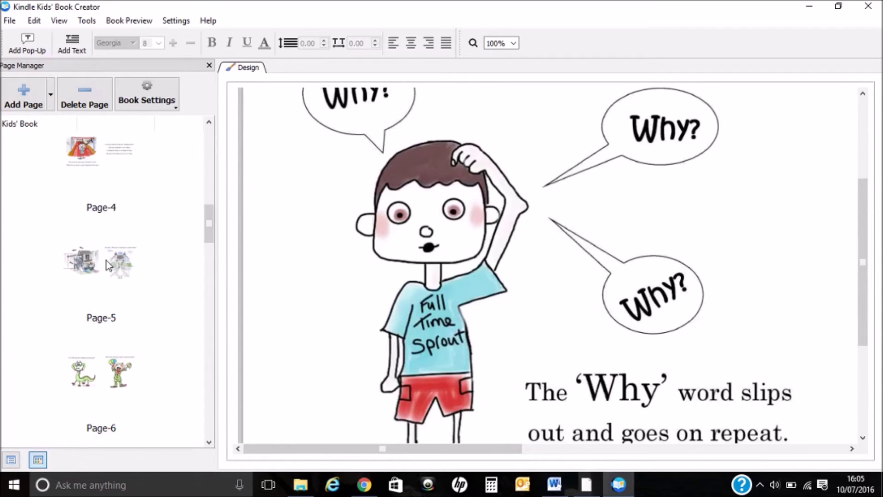
pyautogui.click(111, 326)
pyautogui.click(121, 366)
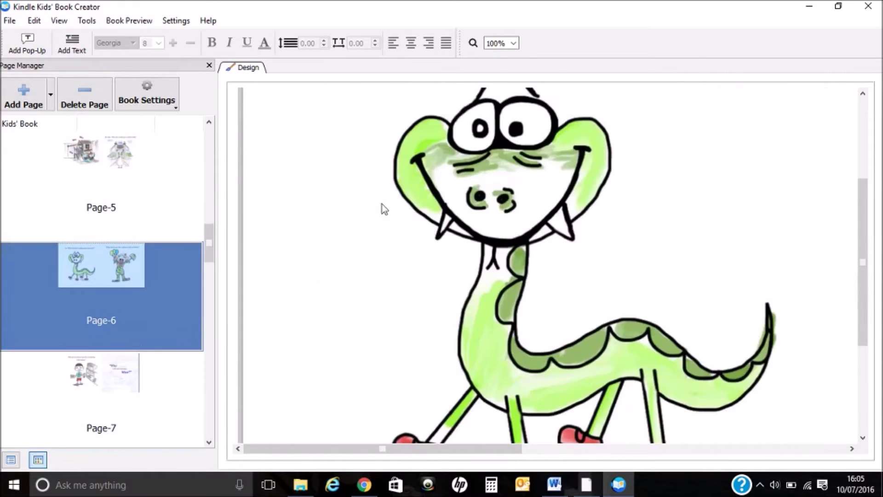
# Zoom the canvas to 50%, check Pages 7 and 8, then return to Page-1.
pyautogui.click(514, 43)
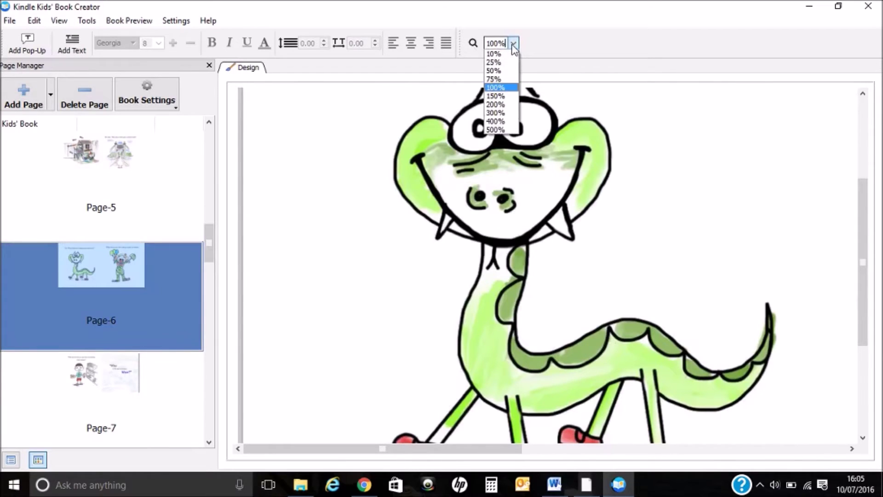
pyautogui.click(500, 73)
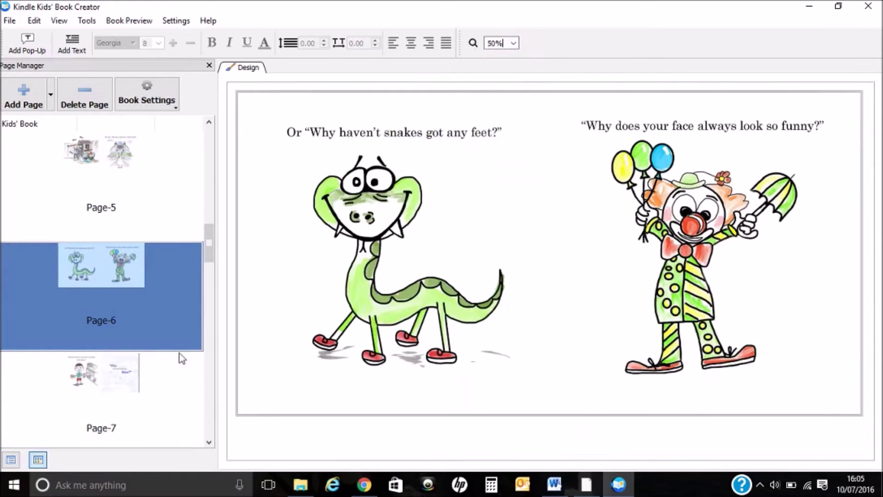
pyautogui.click(106, 373)
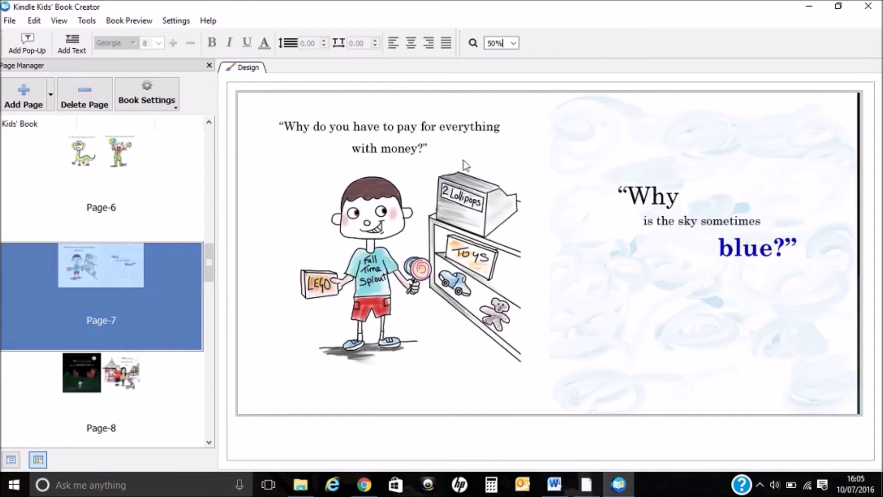
pyautogui.click(88, 394)
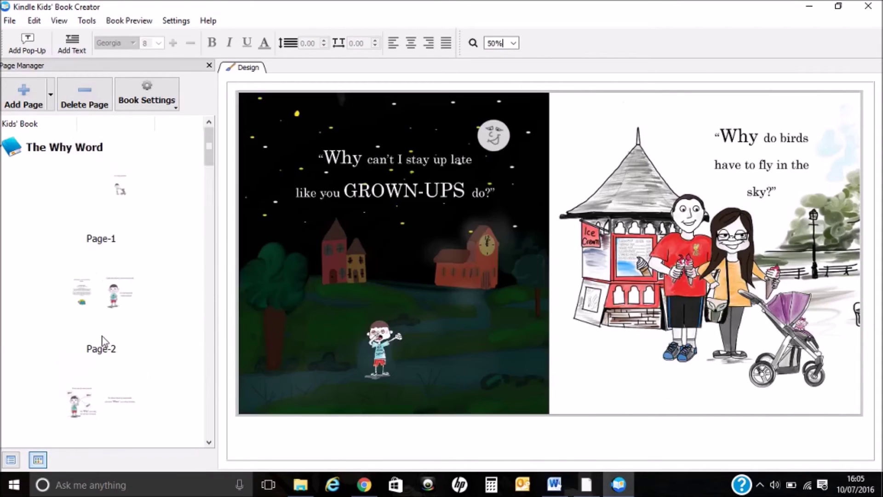
pyautogui.click(117, 192)
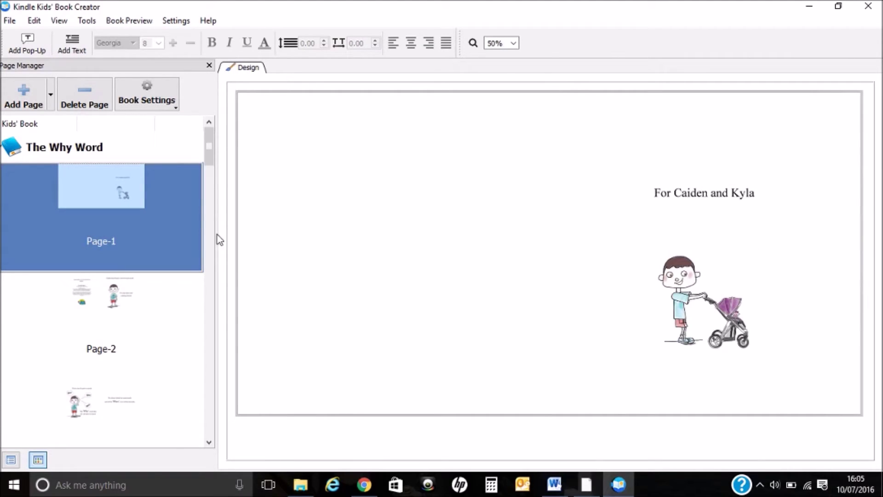
# Add the Createspace - page 1 image as a new page at the beginning of the book.
pyautogui.click(39, 95)
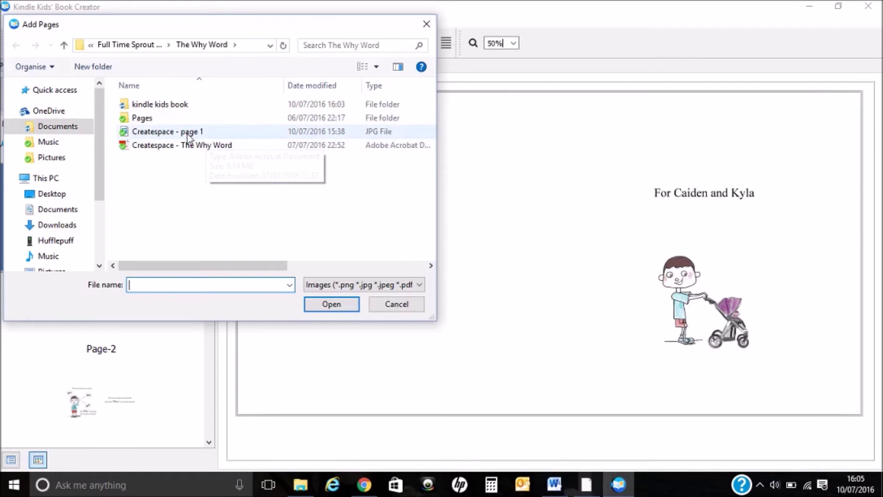
pyautogui.click(188, 133)
pyautogui.click(328, 303)
pyautogui.click(352, 211)
pyautogui.click(351, 224)
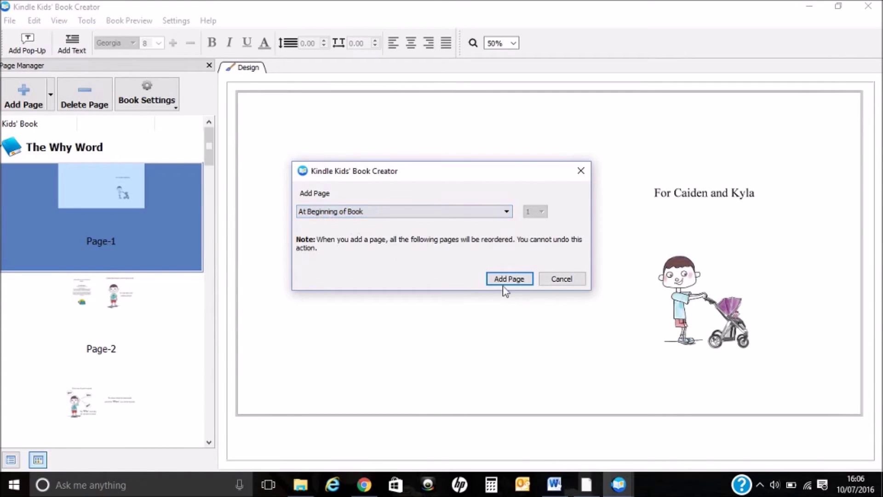
pyautogui.click(508, 278)
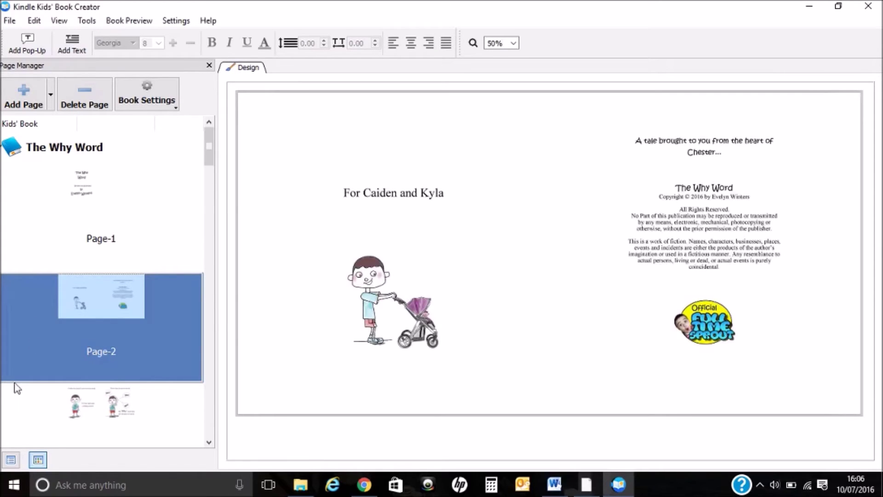
pyautogui.click(94, 410)
pyautogui.scroll(-5, 94, 411)
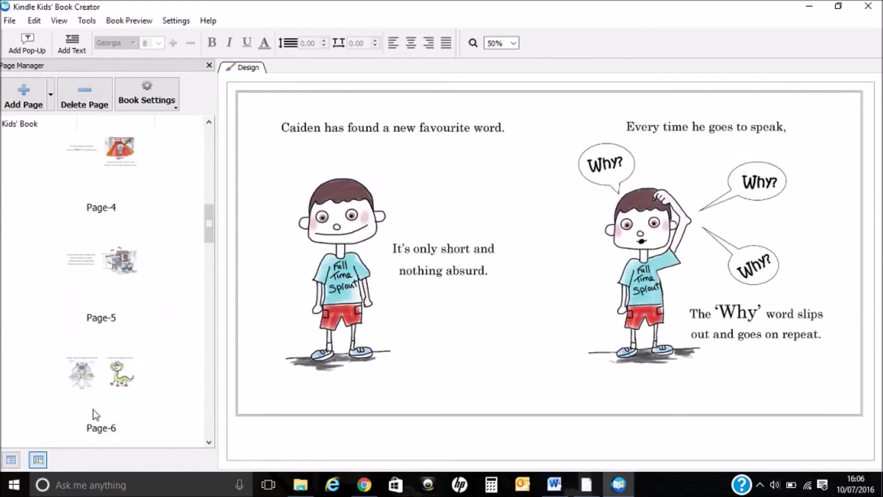
pyautogui.click(78, 264)
pyautogui.click(103, 373)
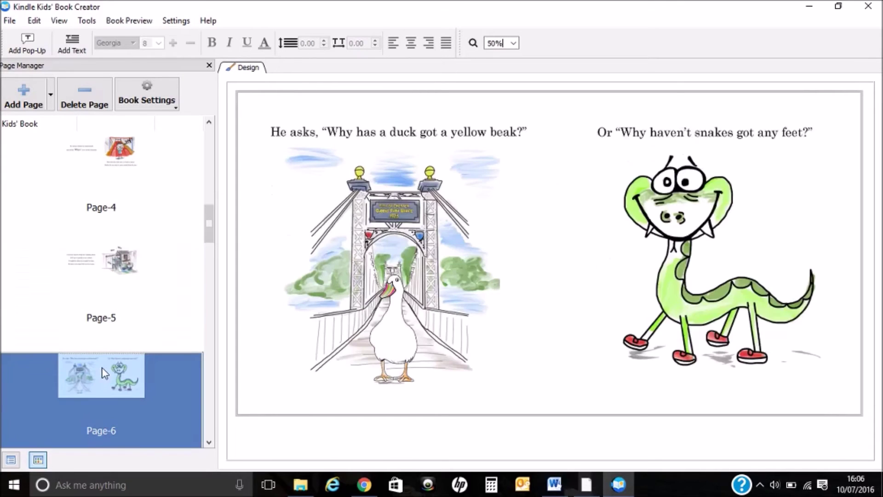
pyautogui.scroll(-3, 105, 374)
pyautogui.click(112, 266)
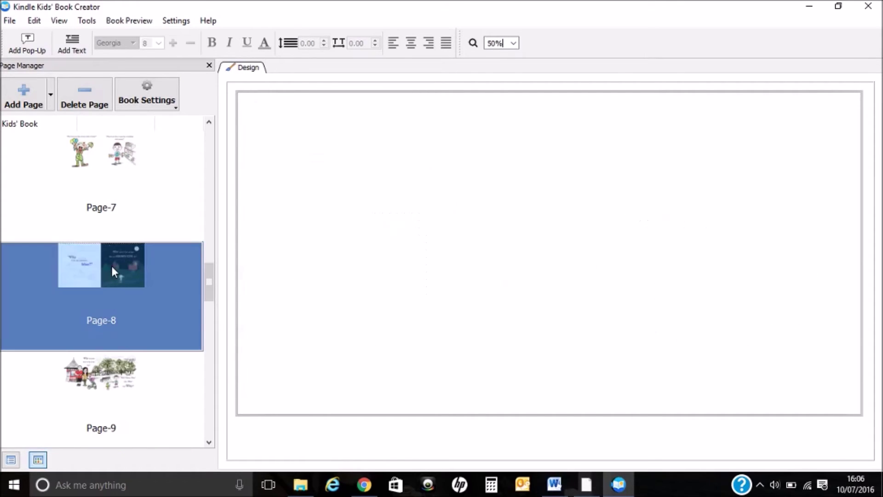
pyautogui.click(119, 378)
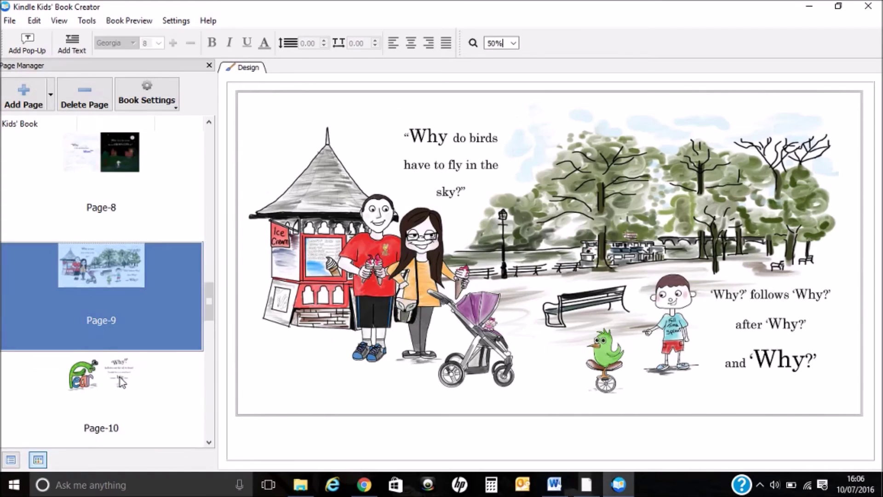
pyautogui.scroll(10, 121, 382)
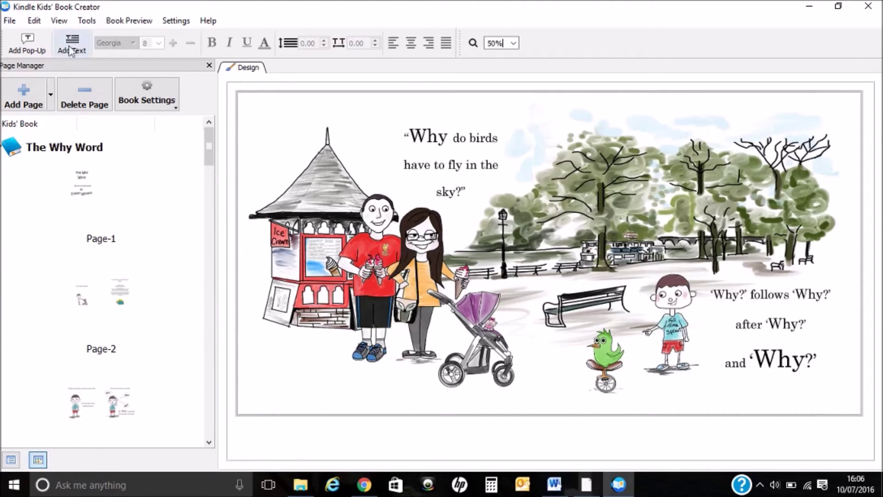
pyautogui.click(124, 305)
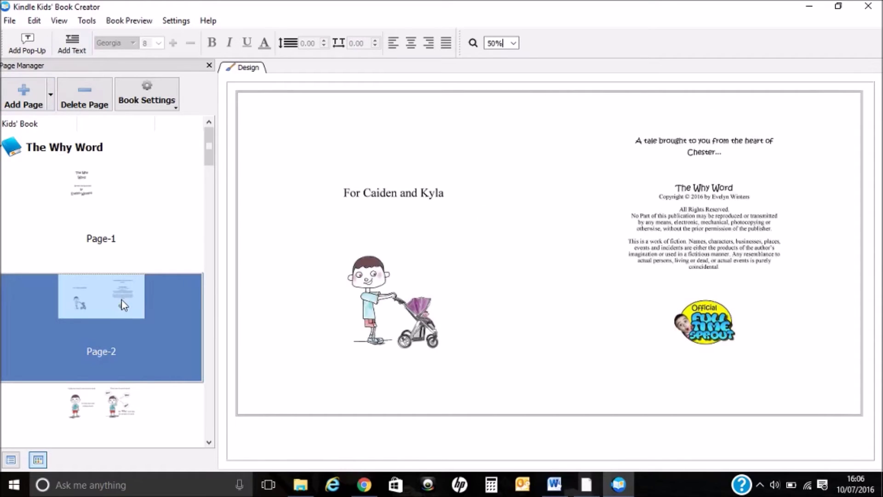
pyautogui.click(28, 44)
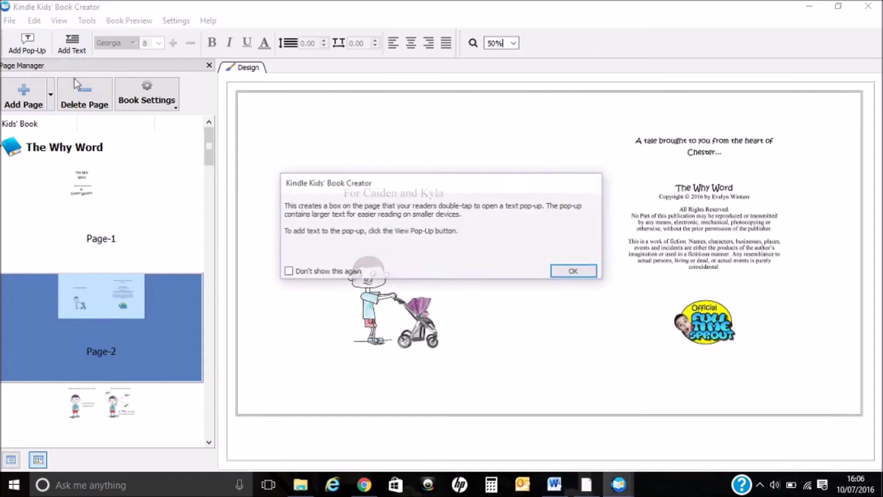
# Move the pop-up over the Full Time Sprout logo and set its text to 'Visit Full Time Sprout on YouTube:'.
pyautogui.click(581, 272)
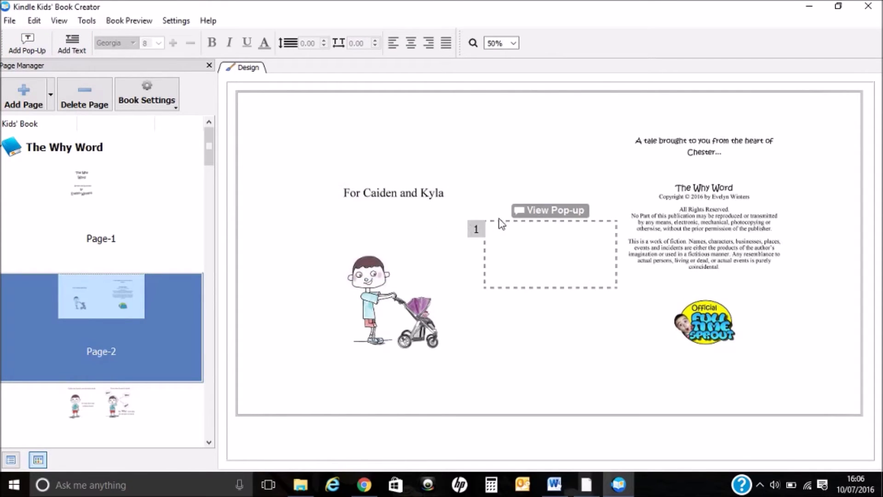
pyautogui.moveTo(501, 221); pyautogui.dragTo(667, 291)
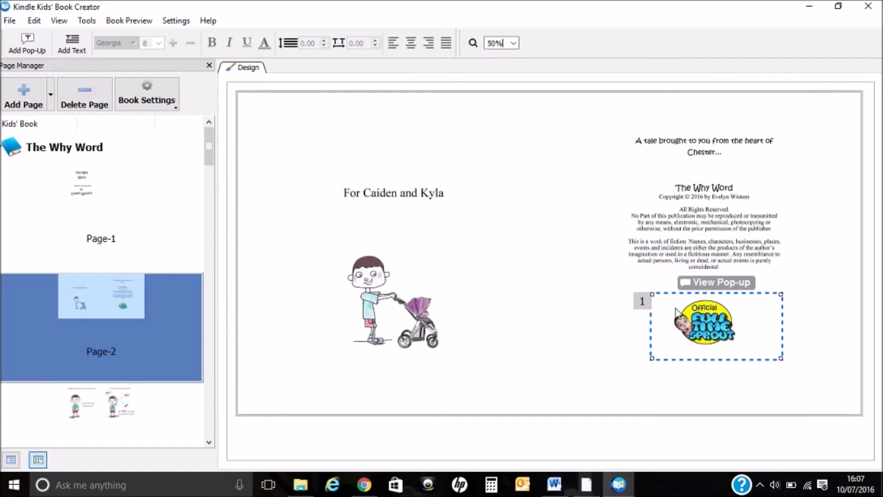
pyautogui.click(714, 282)
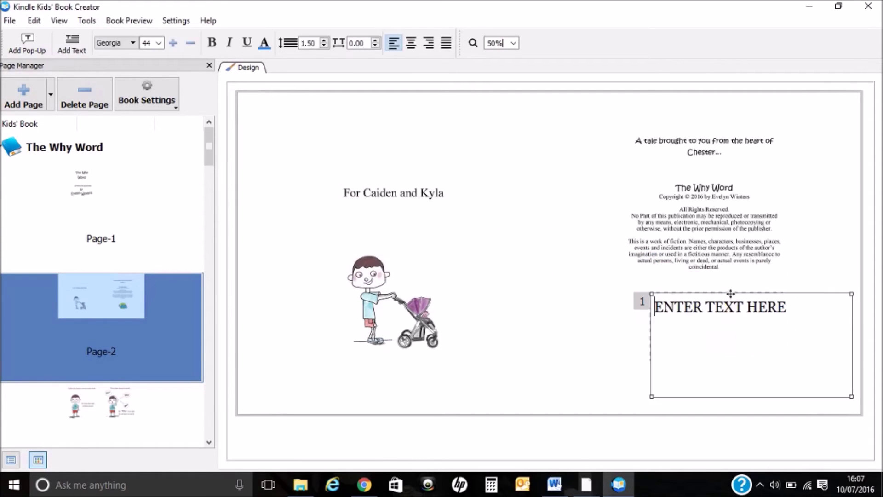
pyautogui.moveTo(785, 309); pyautogui.dragTo(635, 310)
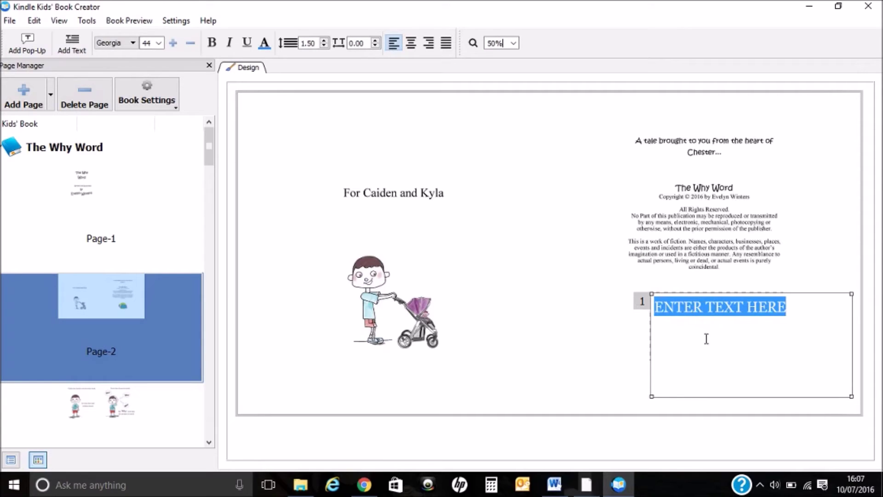
pyautogui.write('Visit ')
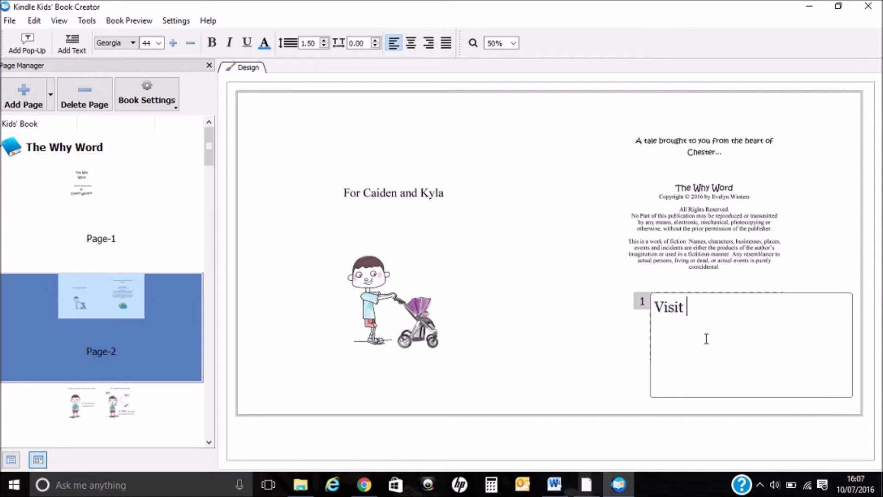
pyautogui.write('Full Time')
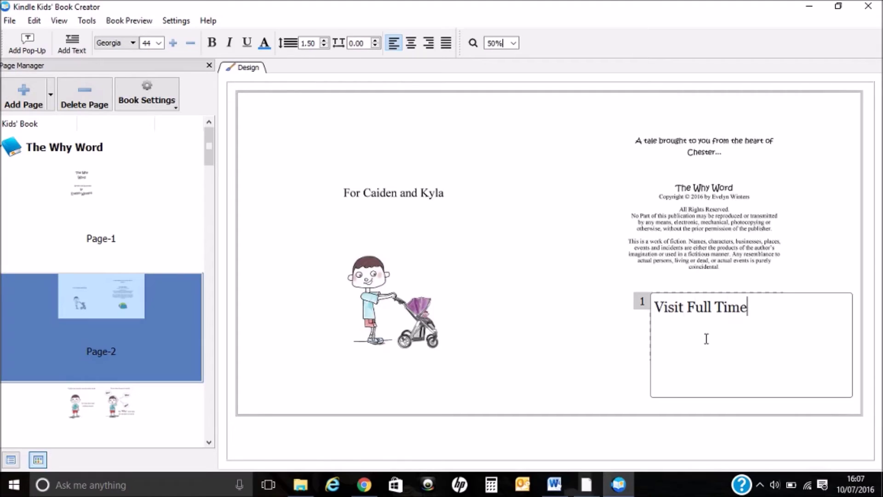
pyautogui.write(' Sprout on You')
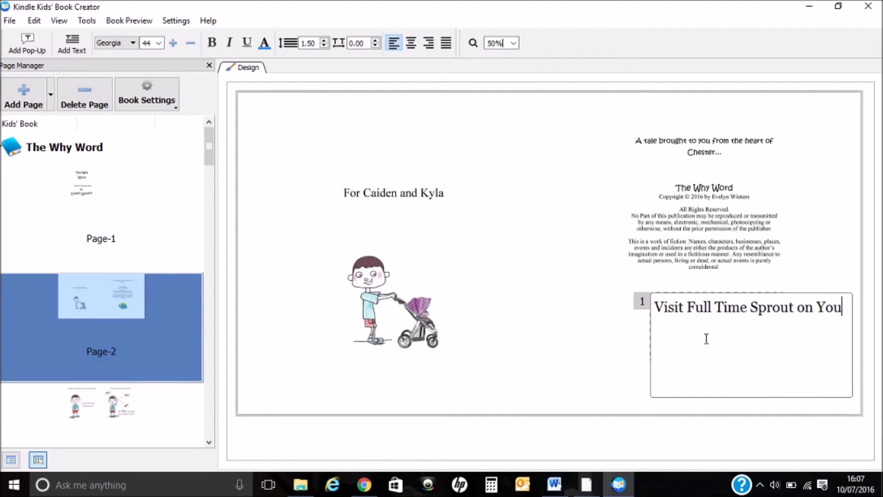
pyautogui.write('Tube:')
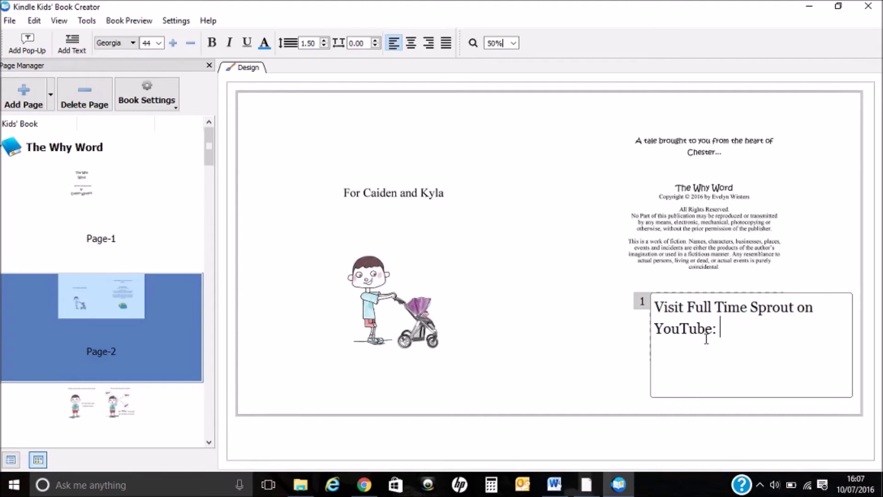
pyautogui.hotkey('alt', 'Tab')
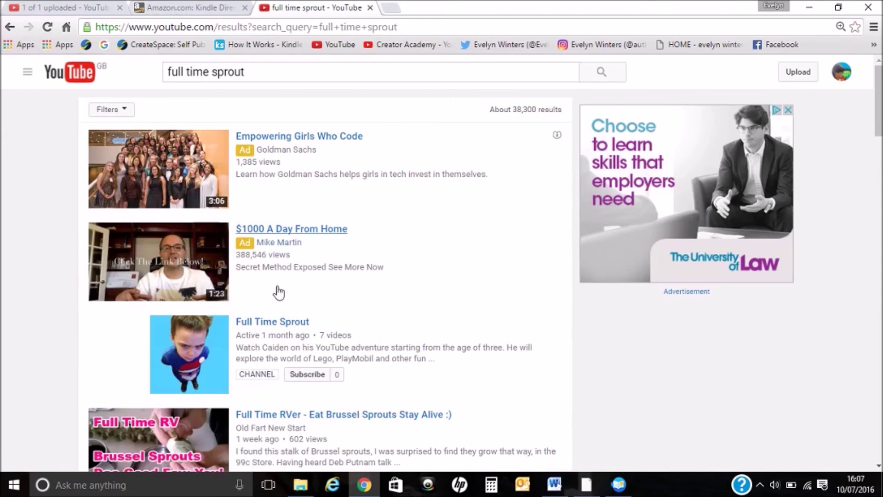
# Copy the Full Time Sprout YouTube channel's web address, close its tab, and return to Book Creator.
pyautogui.click(275, 325)
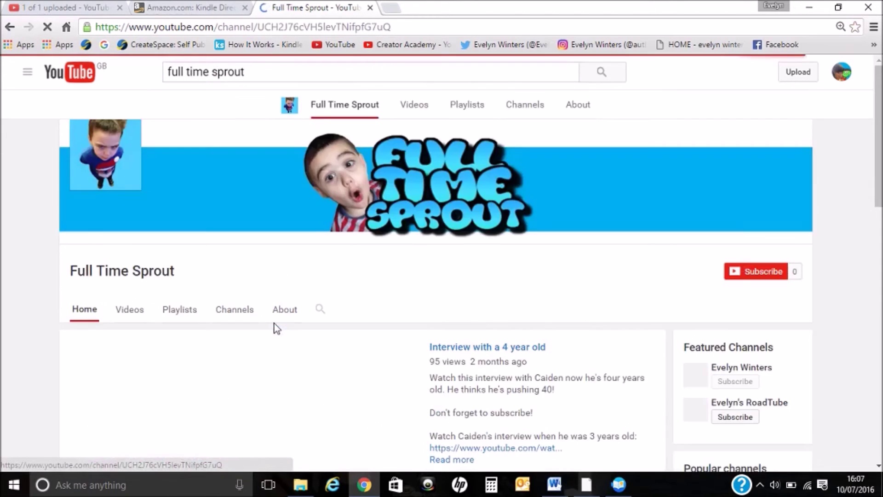
pyautogui.click(166, 33)
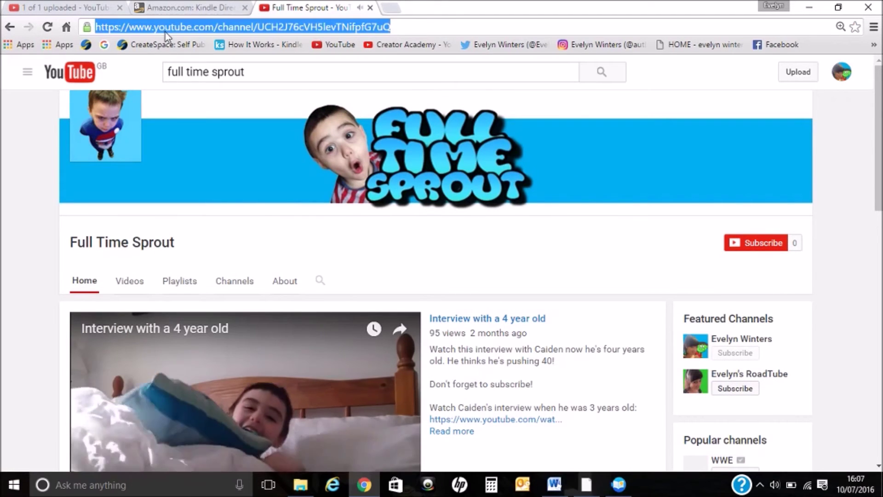
pyautogui.rightClick(166, 32)
pyautogui.click(196, 80)
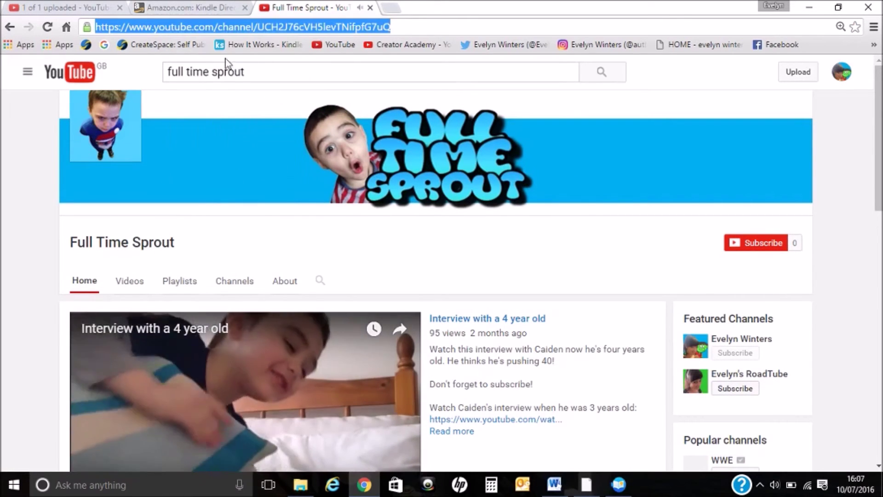
pyautogui.click(370, 7)
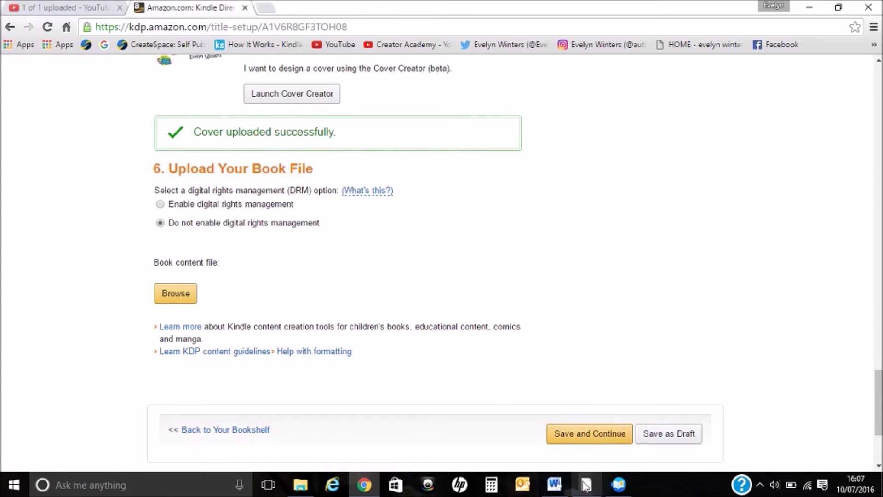
pyautogui.click(619, 485)
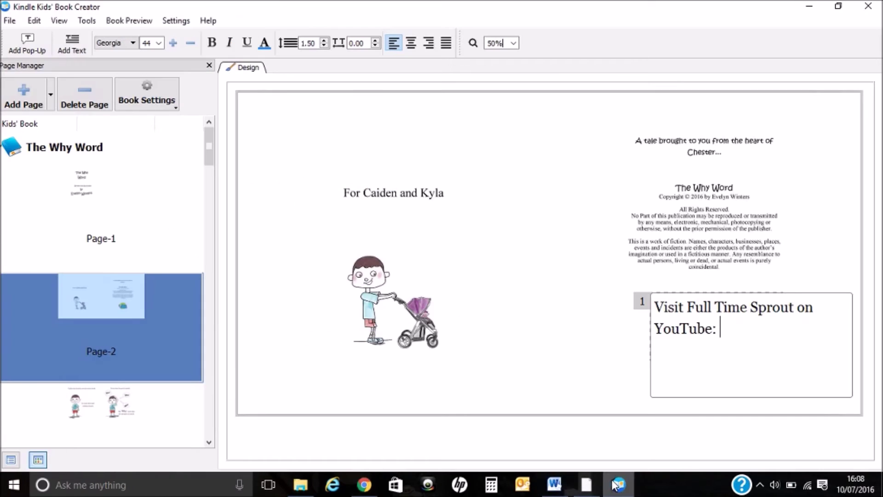
# Paste the channel address after 'YouTube:' in the pop-up text and close the editor.
pyautogui.click(704, 348)
pyautogui.hotkey('ctrl', 'v')
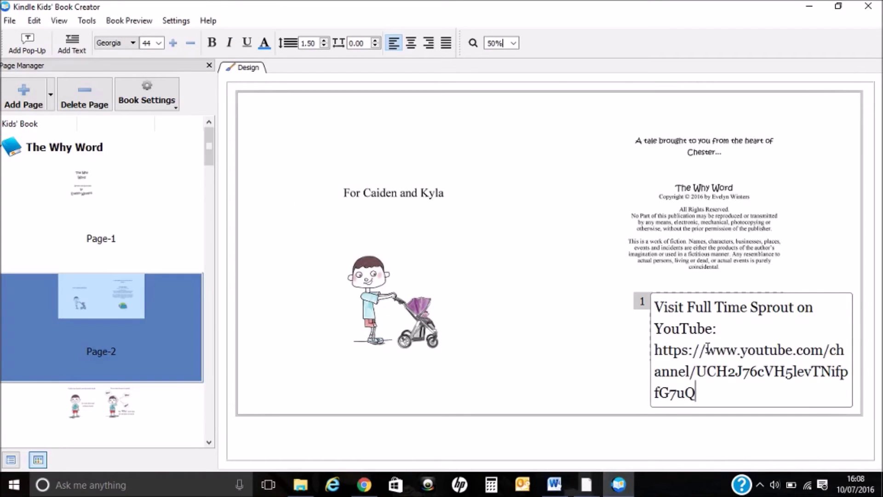
pyautogui.press('Escape')
pyautogui.moveTo(734, 349)
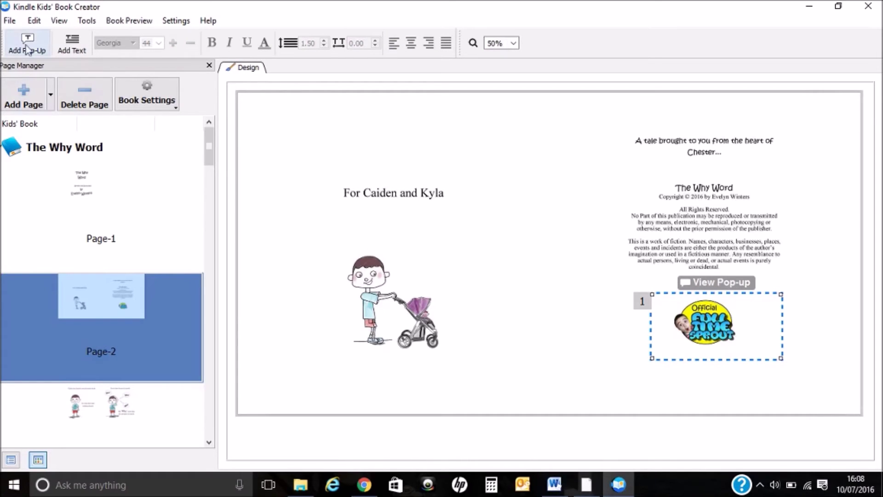
pyautogui.click(11, 21)
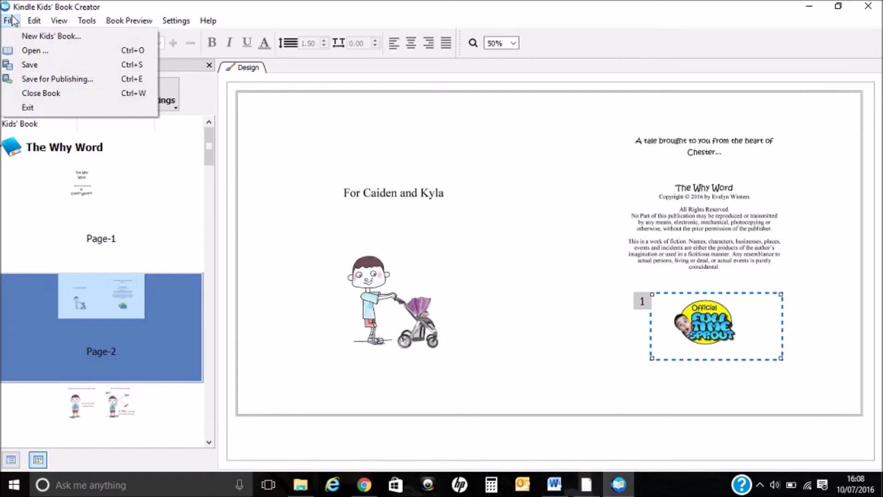
pyautogui.click(63, 79)
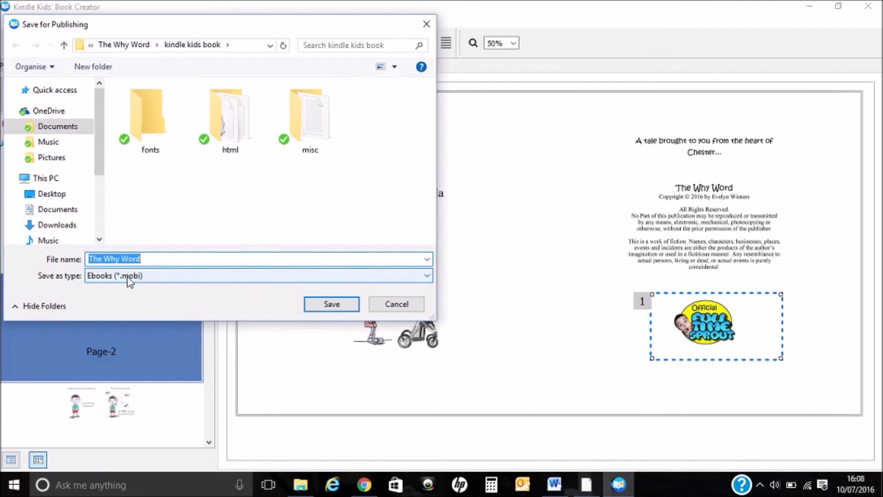
# Save the book as the Mobi file 'The Why Word' and dismiss the Publish to Kindle notice.
pyautogui.click(328, 308)
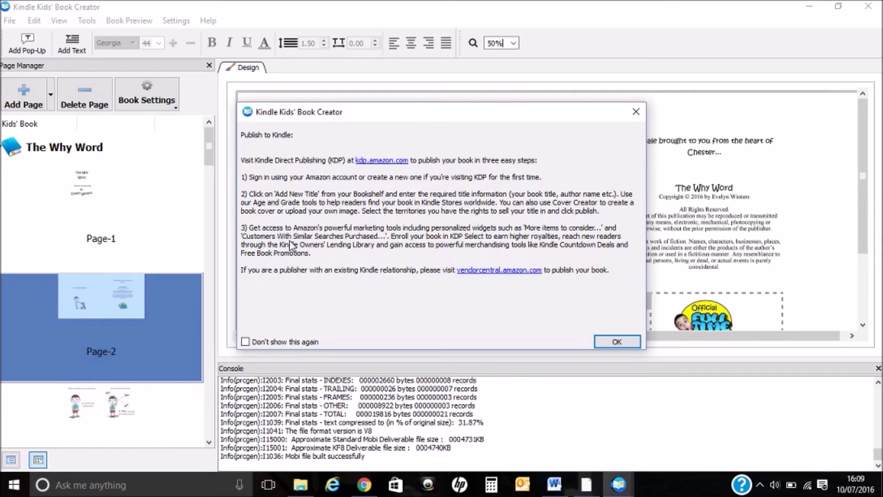
pyautogui.click(616, 344)
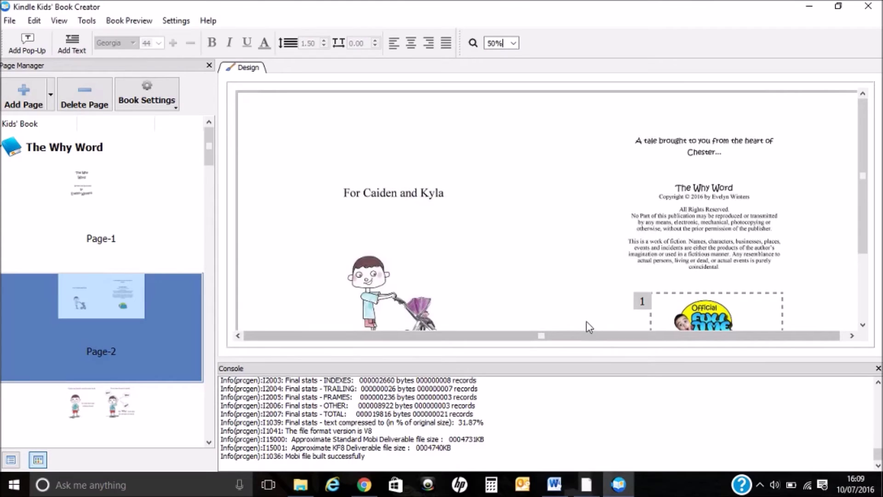
pyautogui.click(10, 20)
# Save the book and create a Kindle Previewer preview, allowing it through the firewall.
pyautogui.moveTo(34, 20)
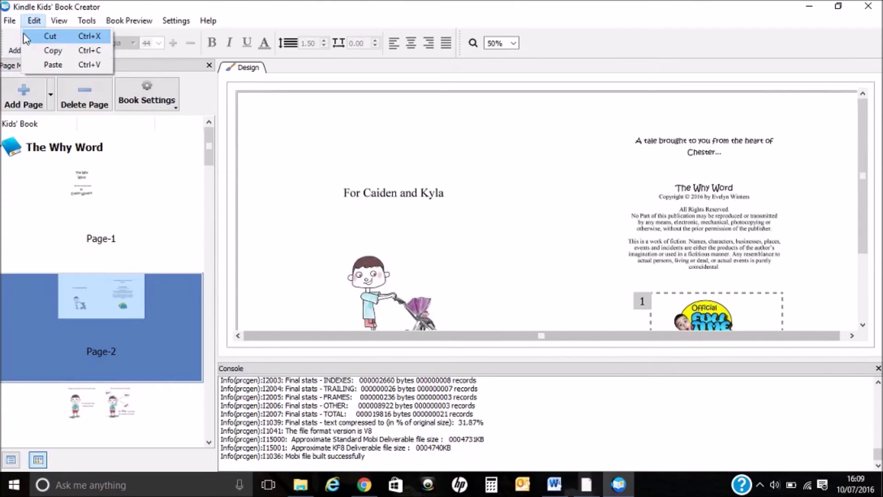
pyautogui.click(23, 60)
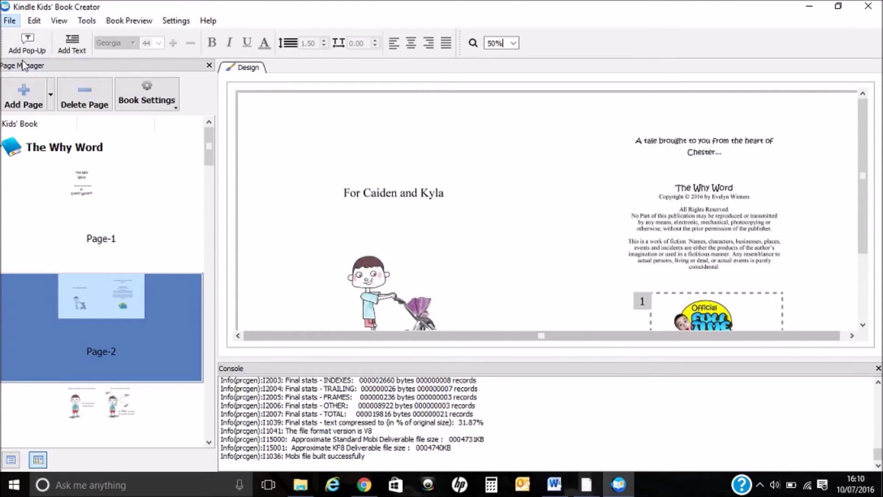
pyautogui.click(10, 20)
pyautogui.moveTo(128, 20)
pyautogui.click(140, 34)
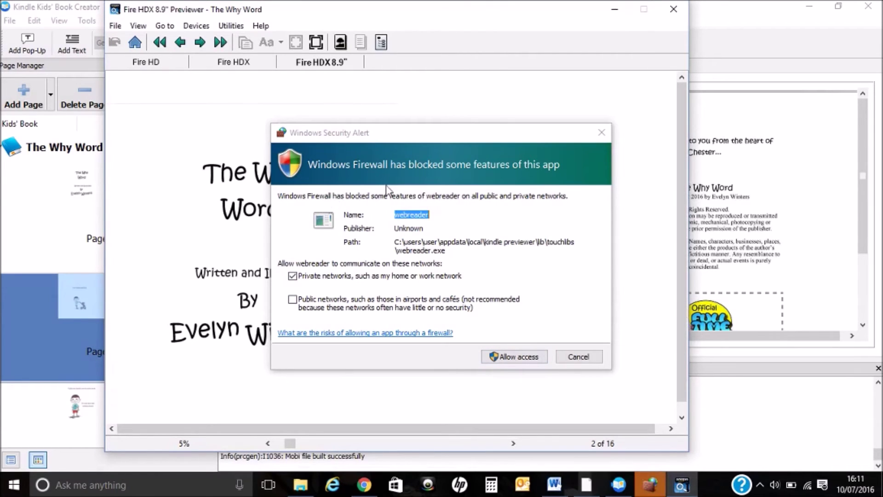
pyautogui.click(511, 357)
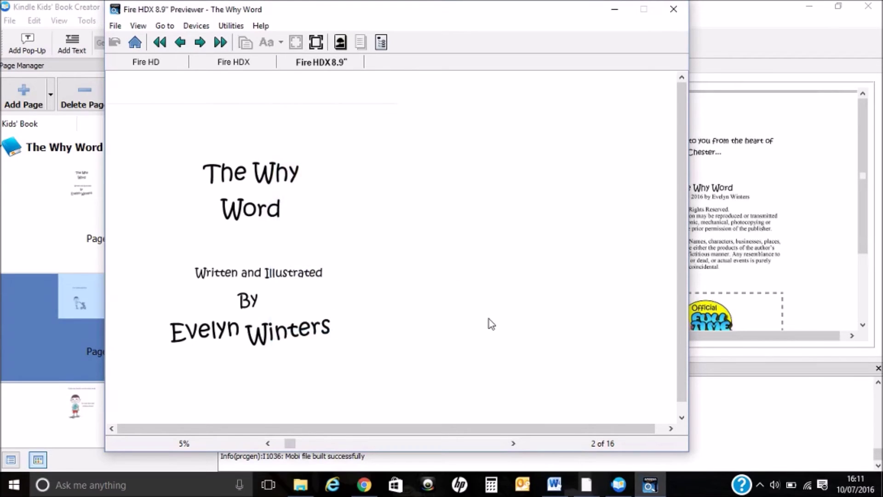
# Preview the book on Fire HD, paging forward three times to the dedication spread.
pyautogui.scroll(-1, 489, 319)
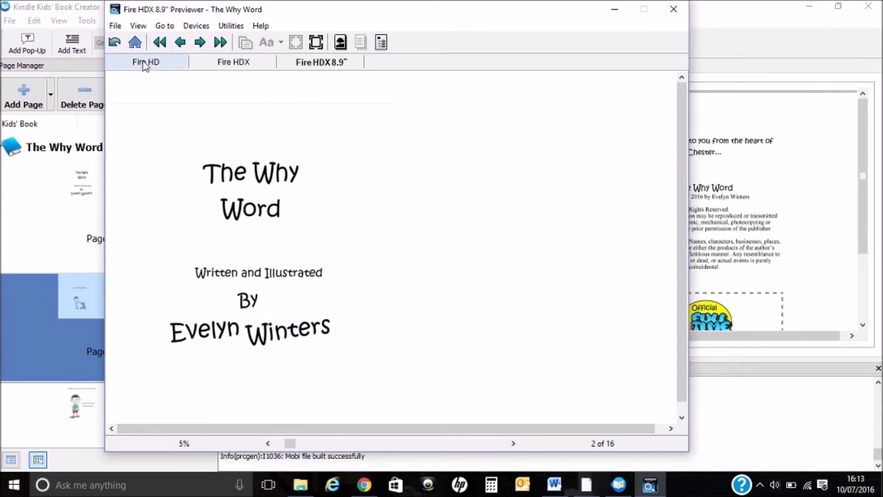
pyautogui.click(151, 64)
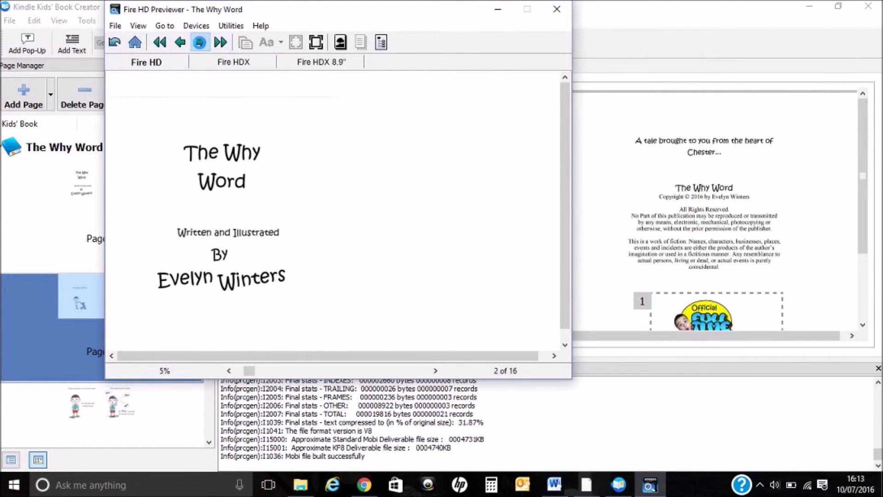
pyautogui.click(199, 43)
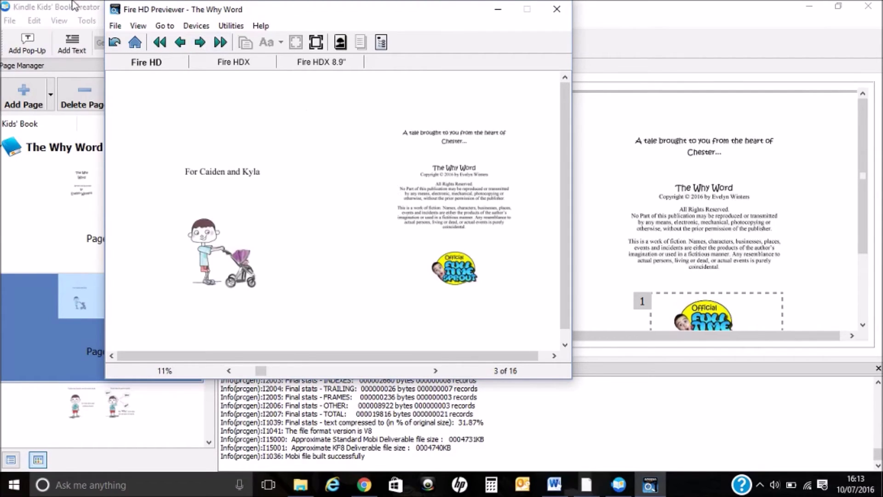
pyautogui.click(199, 42)
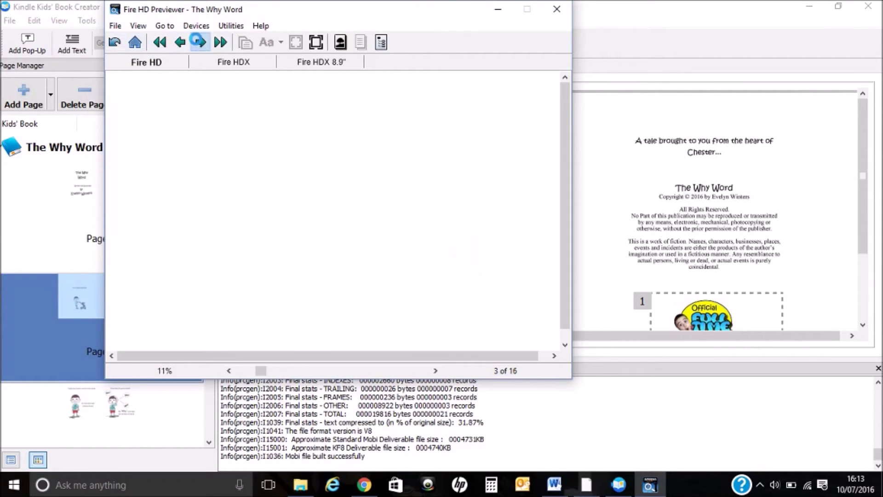
pyautogui.click(199, 42)
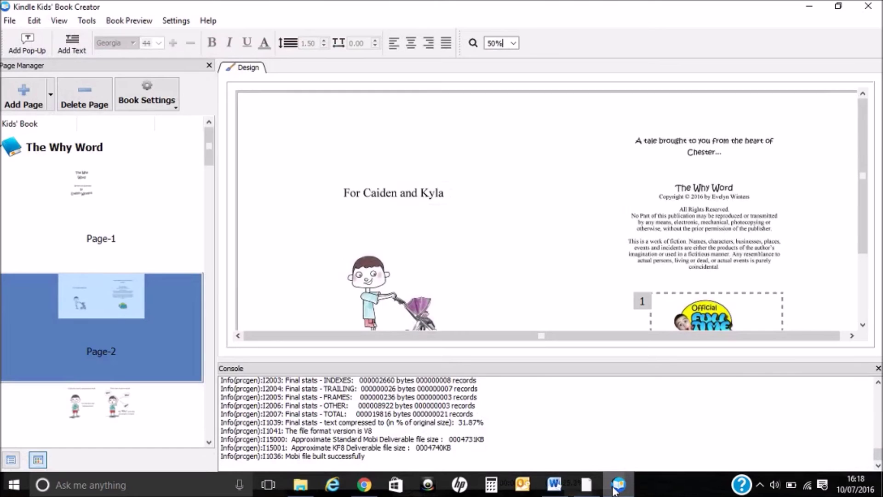
pyautogui.click(372, 483)
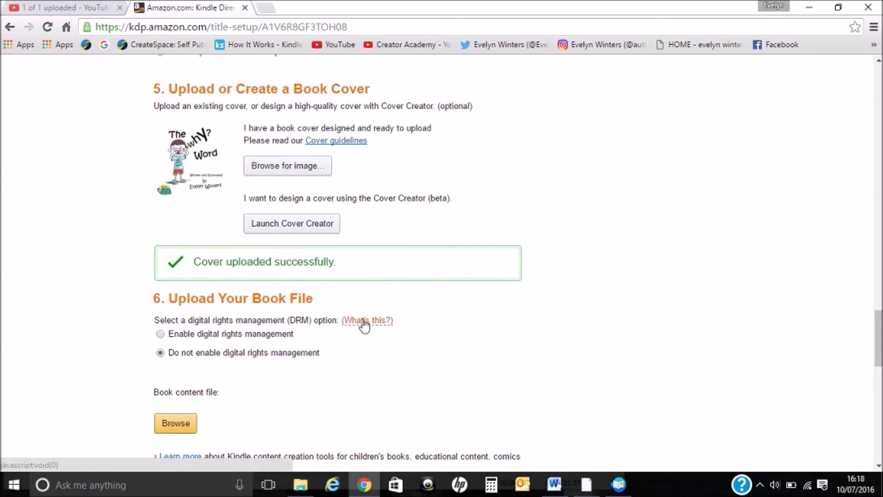
# On KDP, browse for the Book content file to upload from the kindle kids book folder.
pyautogui.moveTo(366, 324)
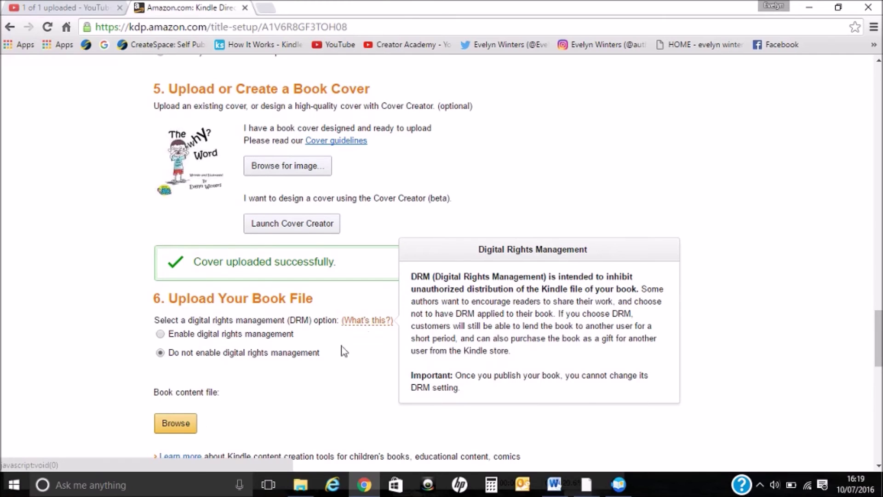
pyautogui.click(177, 424)
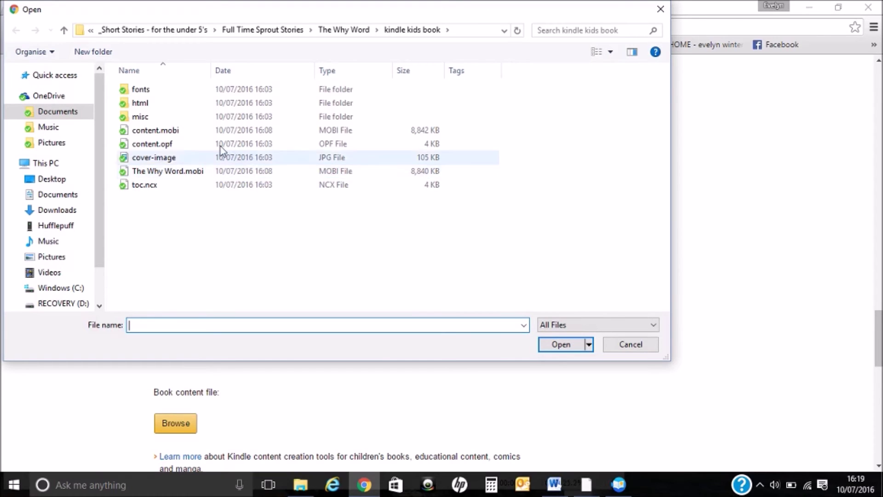
# Upload The Why Word's built .mobi file, preview it, and save the book details.
pyautogui.doubleClick(153, 171)
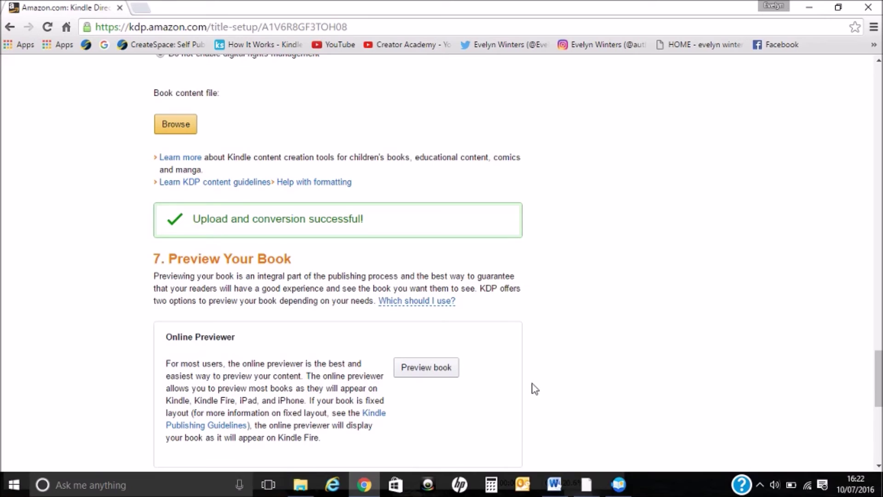
pyautogui.click(436, 368)
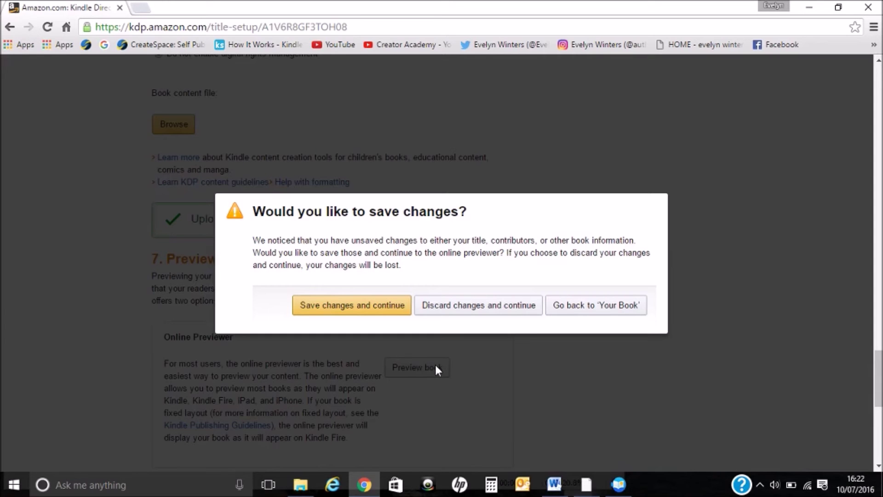
pyautogui.click(371, 305)
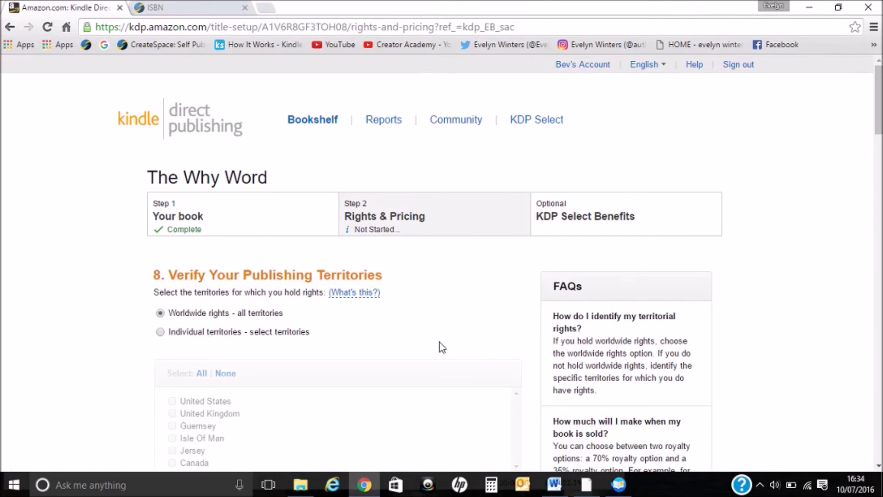
pyautogui.scroll(-1, 441, 348)
pyautogui.scroll(-1, 442, 347)
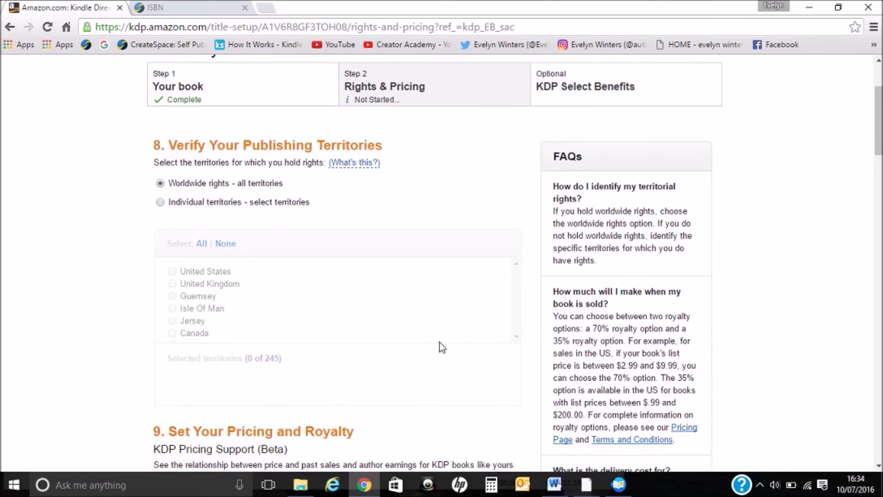
pyautogui.click(351, 164)
pyautogui.scroll(-6, 40, 253)
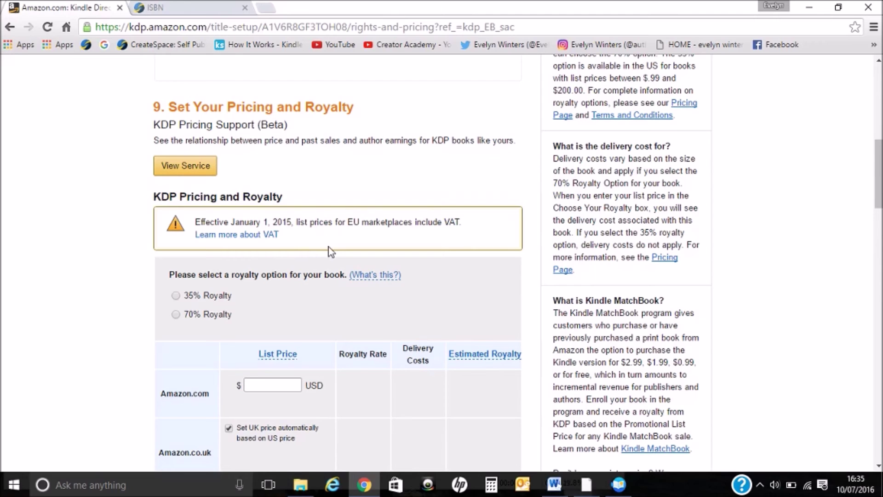
# Pick the 35% royalty option in Pricing, then switch to the 70% option.
pyautogui.scroll(-1, 329, 247)
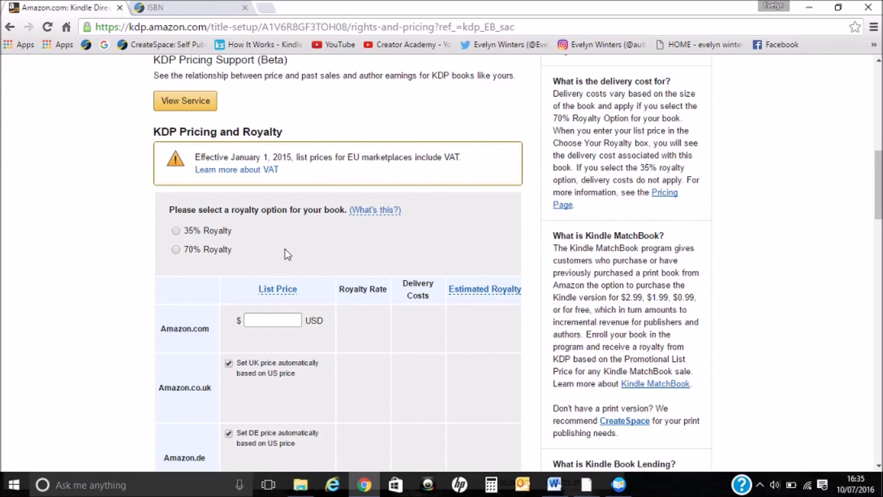
pyautogui.scroll(-1, 285, 250)
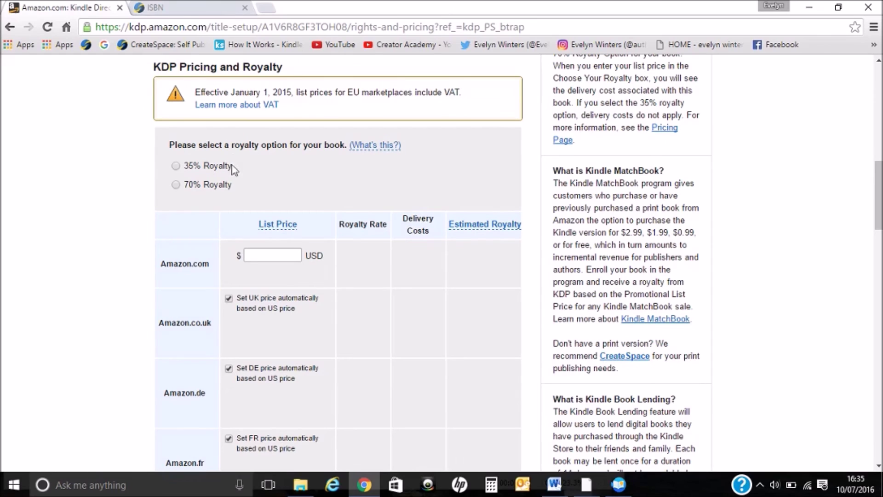
pyautogui.scroll(1, 758, 267)
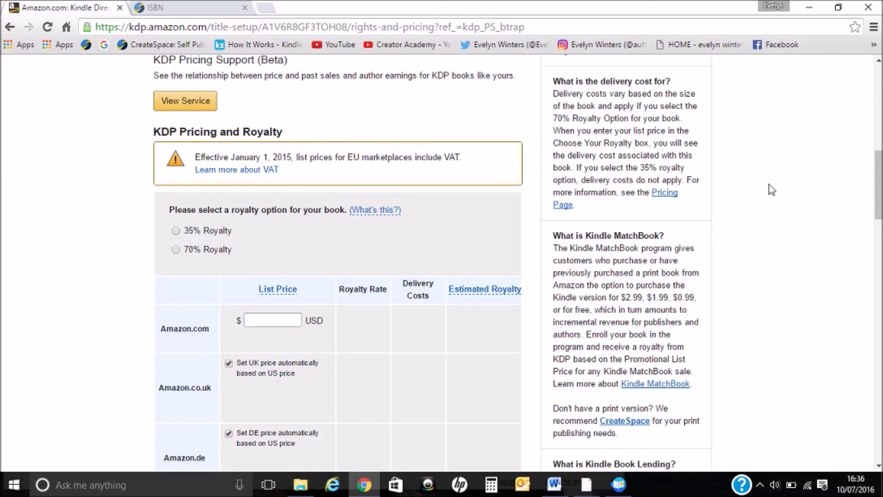
pyautogui.scroll(-2, 322, 230)
pyautogui.click(222, 167)
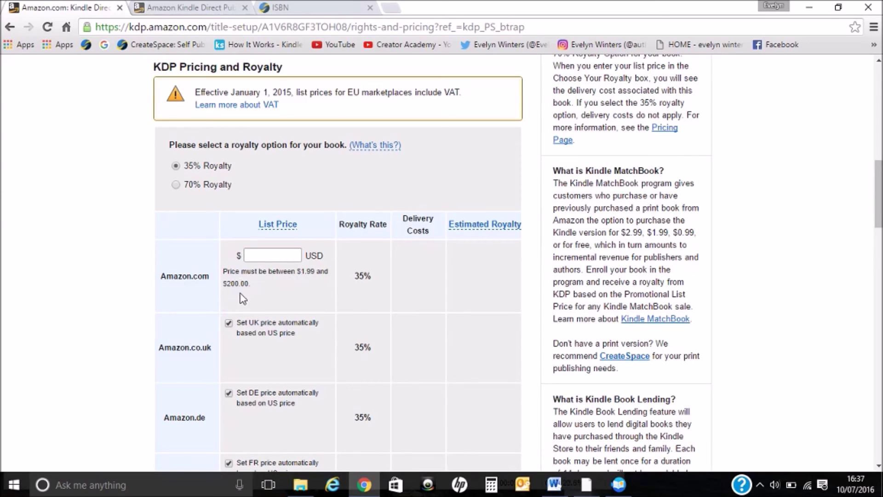
pyautogui.click(176, 184)
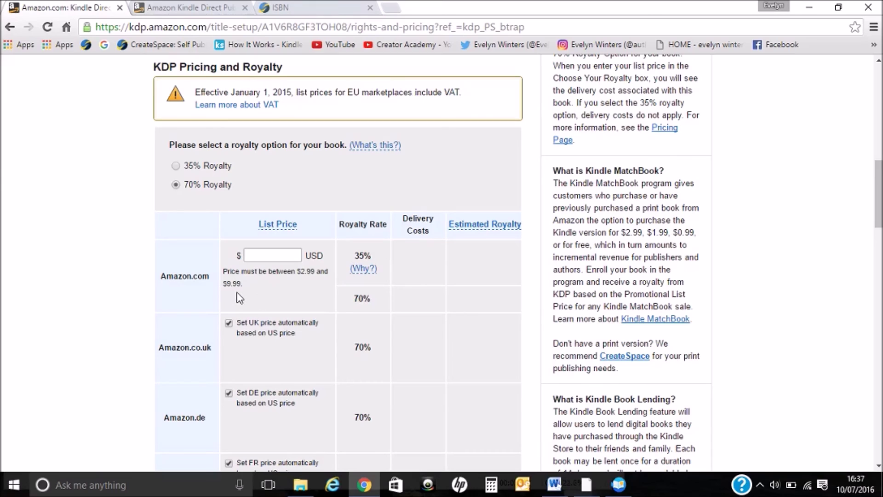
# Enter a $2.99 Amazon.com list price and compare royalties under 35% and 70%.
pyautogui.click(276, 255)
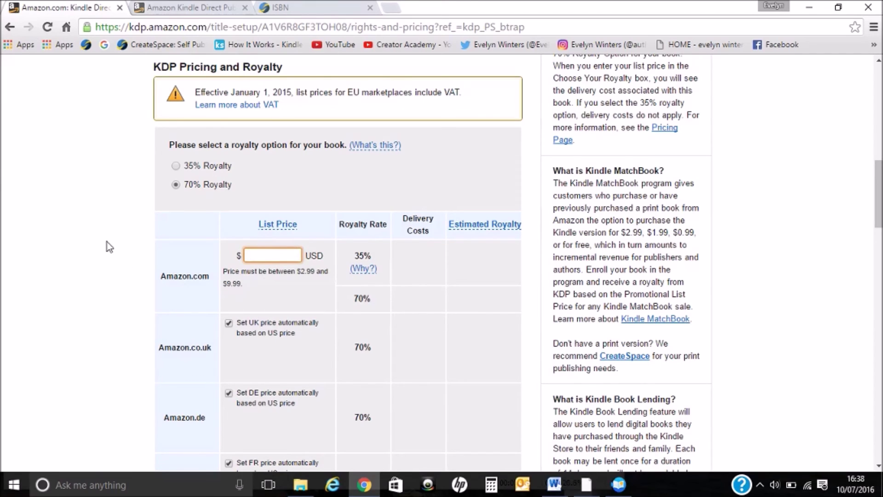
pyautogui.write('2.99')
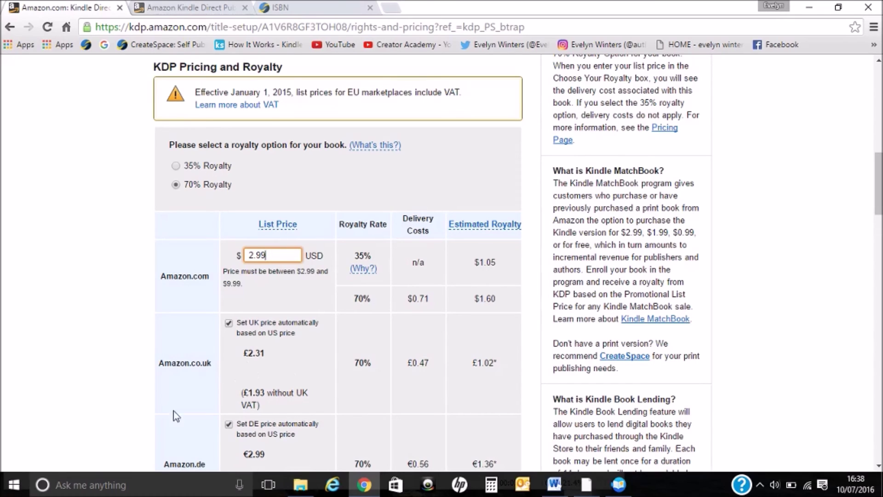
pyautogui.click(176, 166)
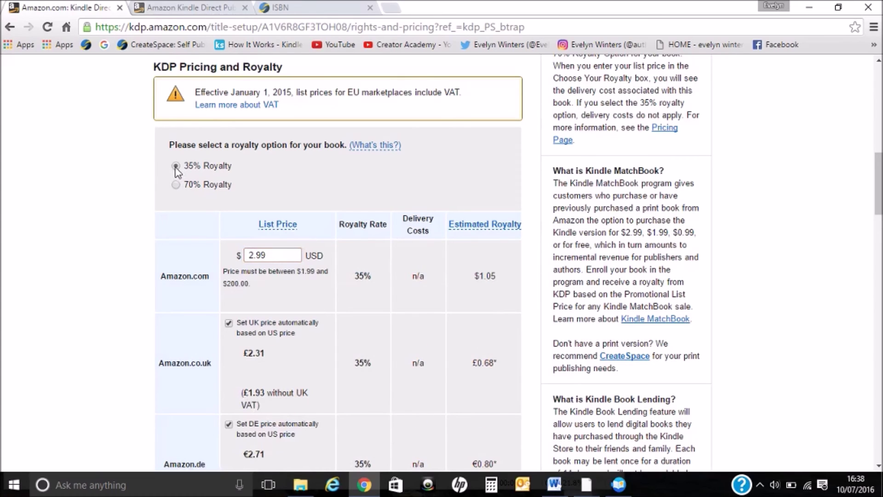
pyautogui.click(176, 185)
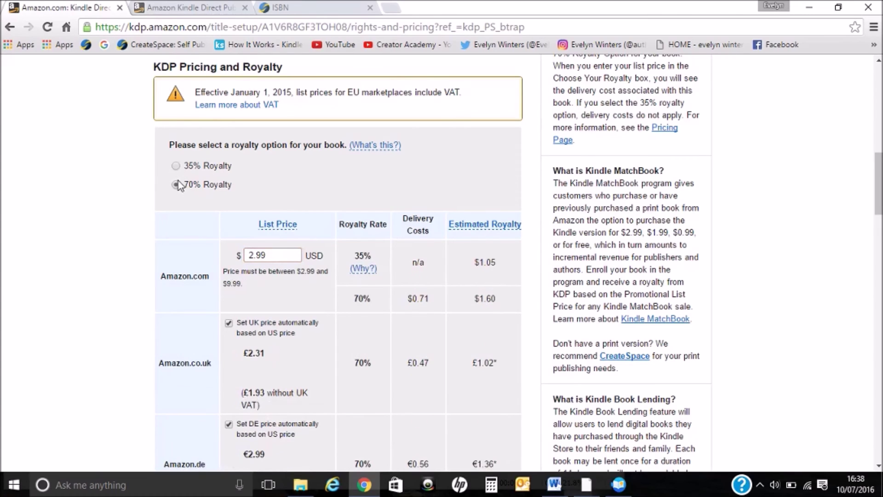
pyautogui.click(177, 167)
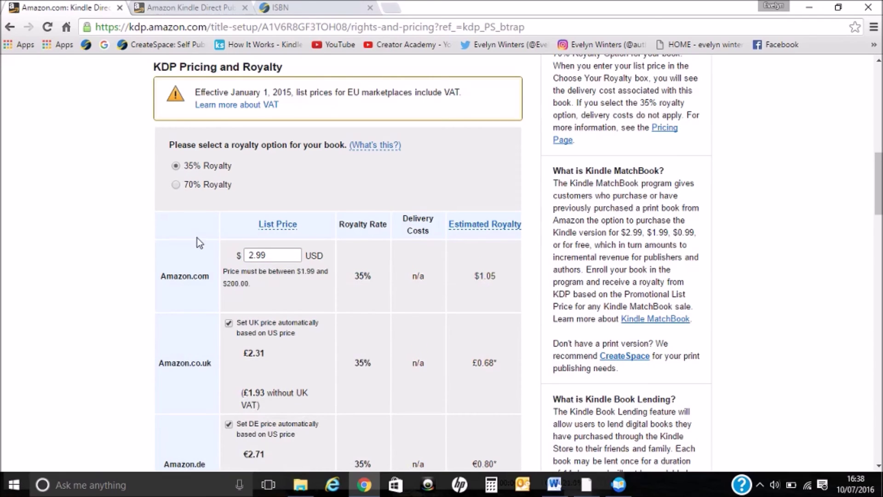
# Try a $1.99 list price at 35%, then settle on 70% royalty.
pyautogui.moveTo(275, 252); pyautogui.dragTo(205, 253)
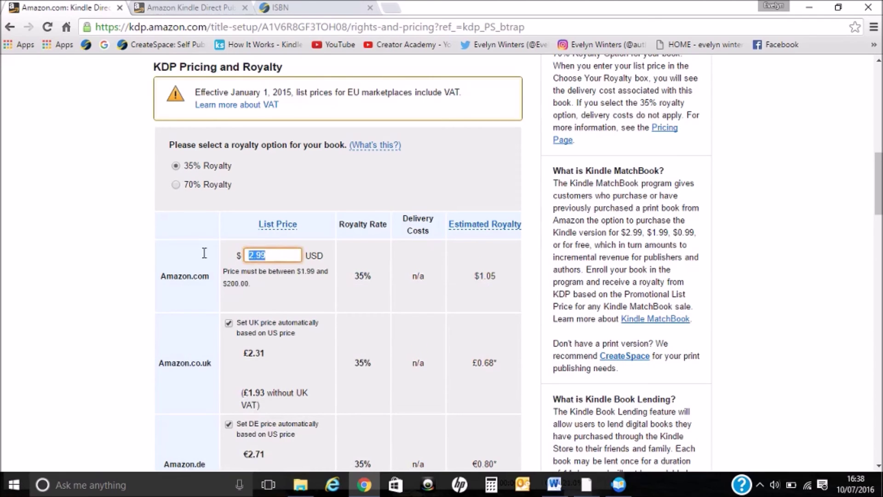
pyautogui.write('1.99')
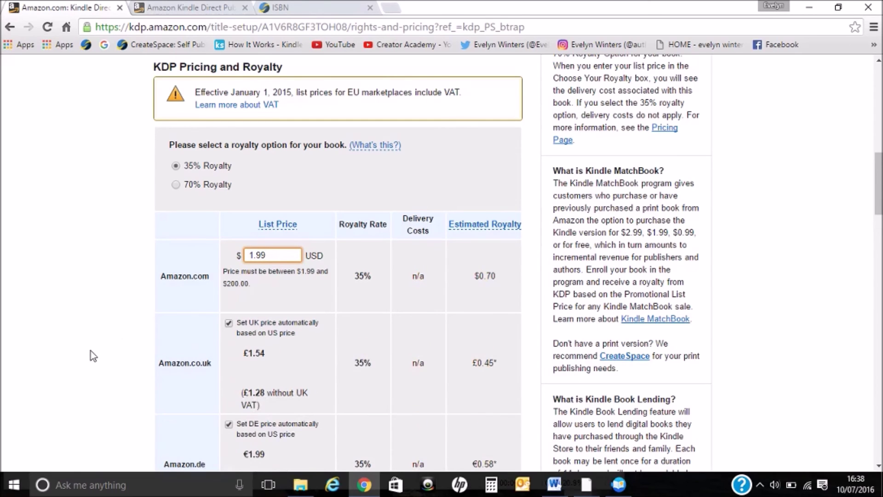
pyautogui.scroll(-1, 90, 351)
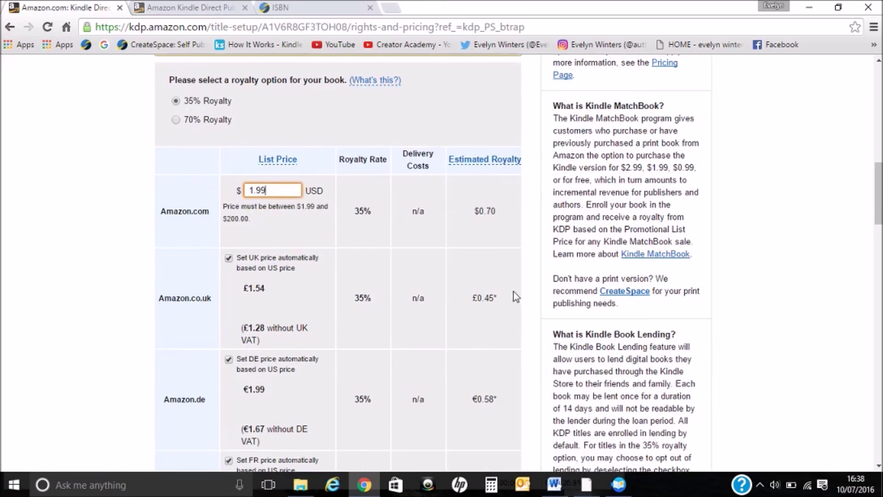
pyautogui.scroll(1, 184, 339)
pyautogui.click(176, 184)
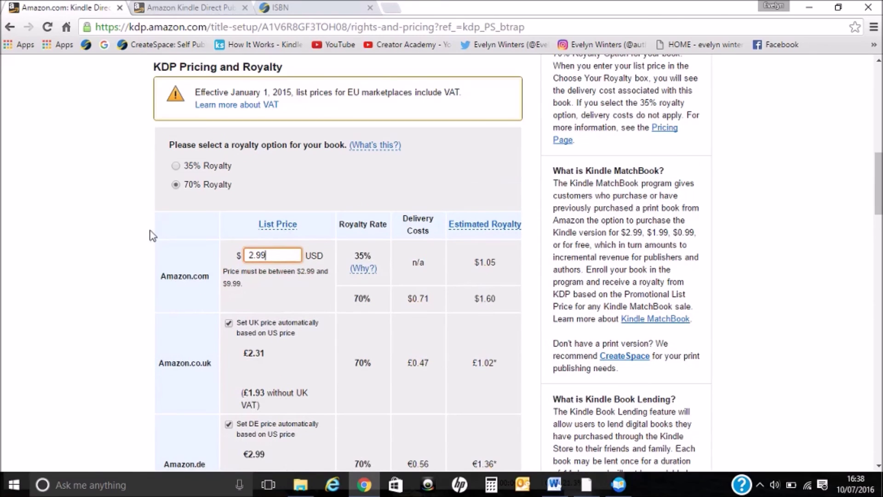
pyautogui.click(136, 239)
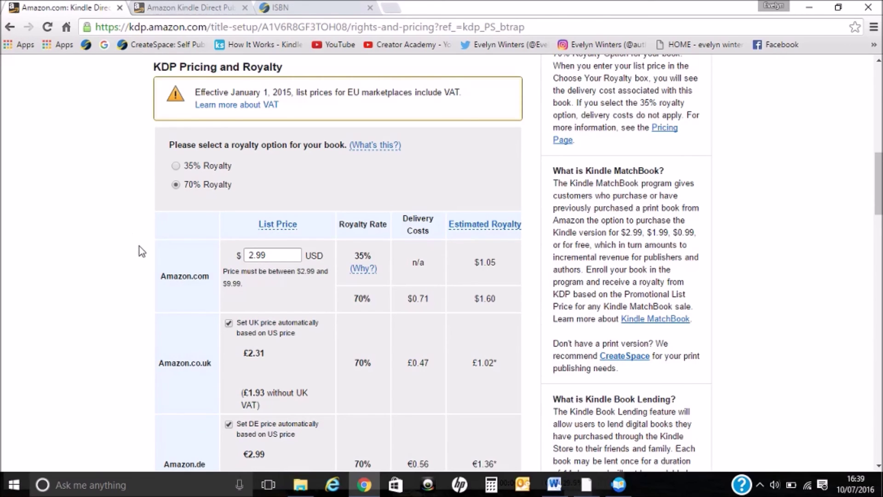
pyautogui.scroll(-3, 139, 249)
pyautogui.scroll(-12, 143, 252)
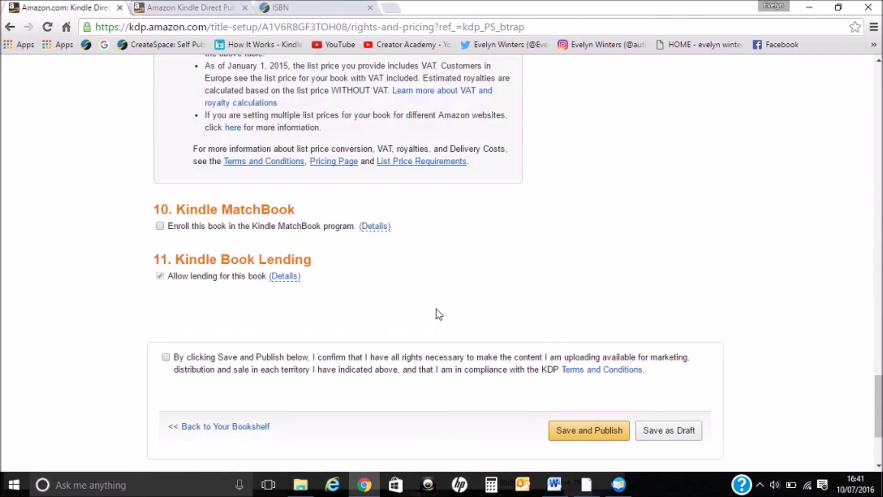
# Enroll the book in Kindle MatchBook at a Free price and confirm publishing rights.
pyautogui.moveTo(373, 230)
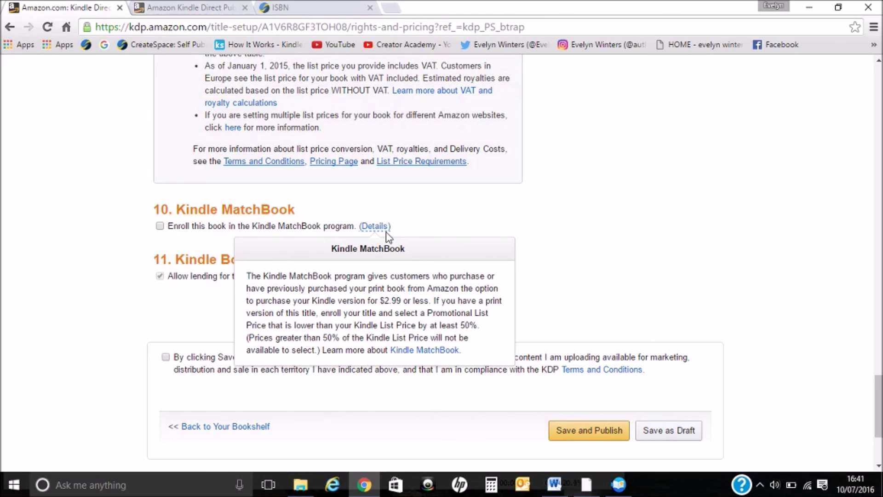
pyautogui.click(160, 226)
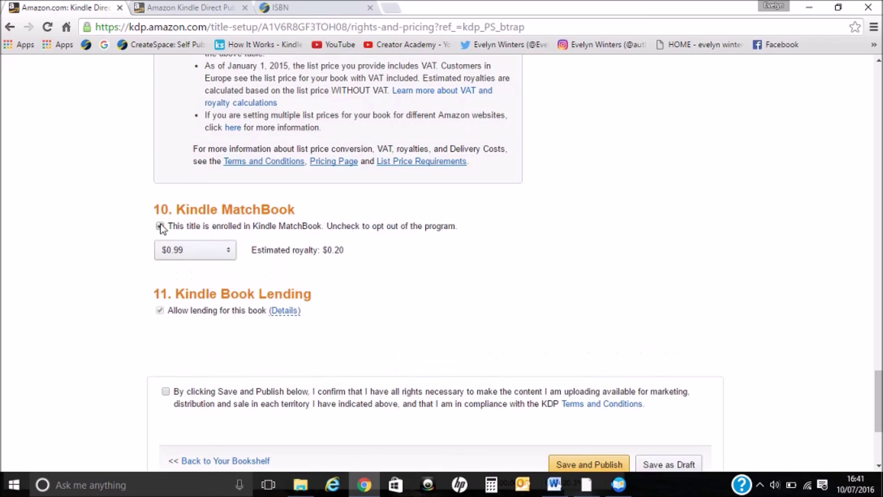
pyautogui.click(195, 253)
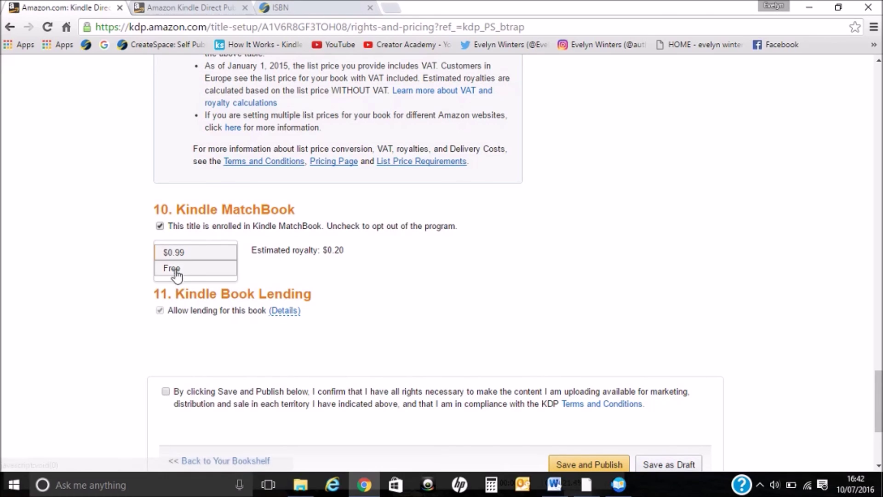
pyautogui.click(174, 269)
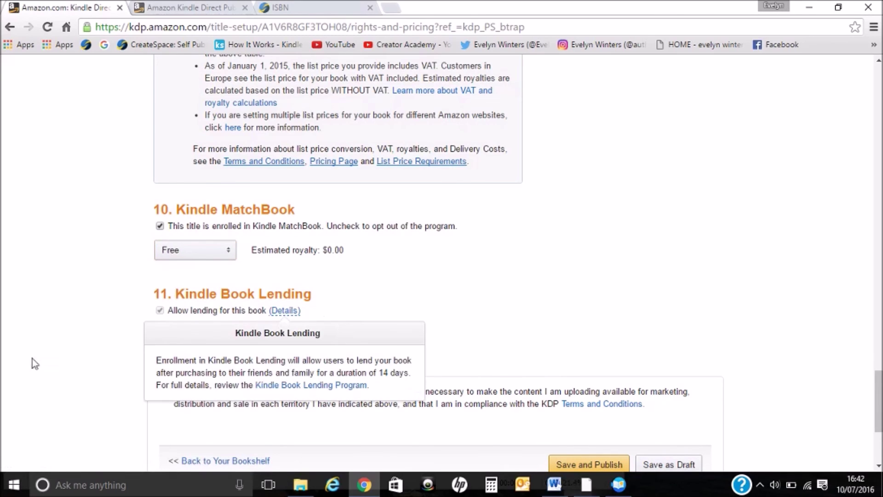
pyautogui.scroll(-2, 27, 391)
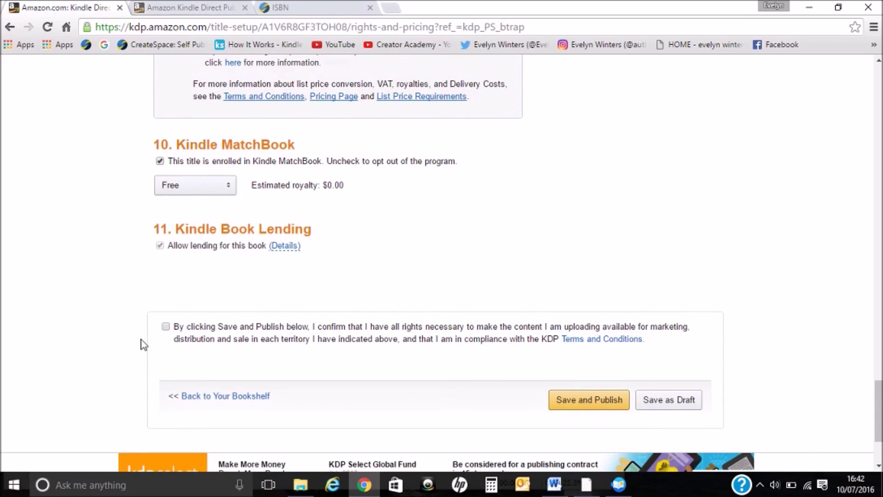
pyautogui.scroll(-2, 144, 345)
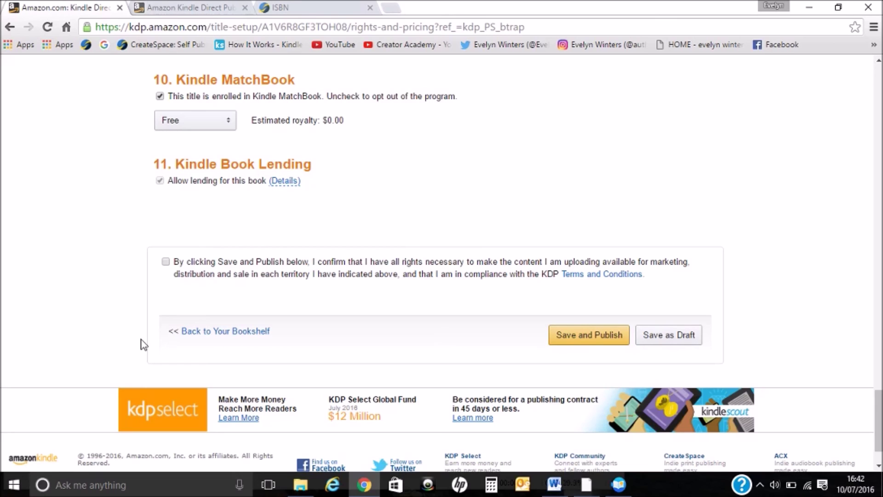
pyautogui.click(165, 262)
# Save and publish The Why Word, then return to the Bookshelf.
pyautogui.click(586, 338)
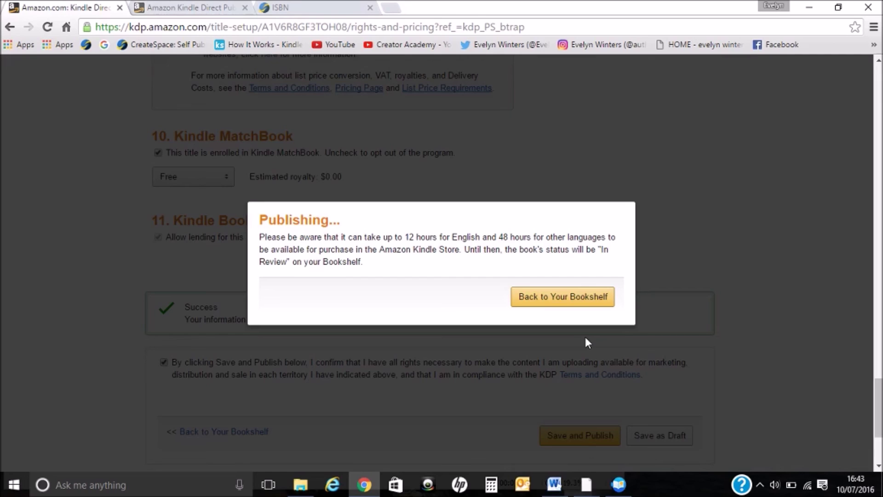
pyautogui.click(569, 299)
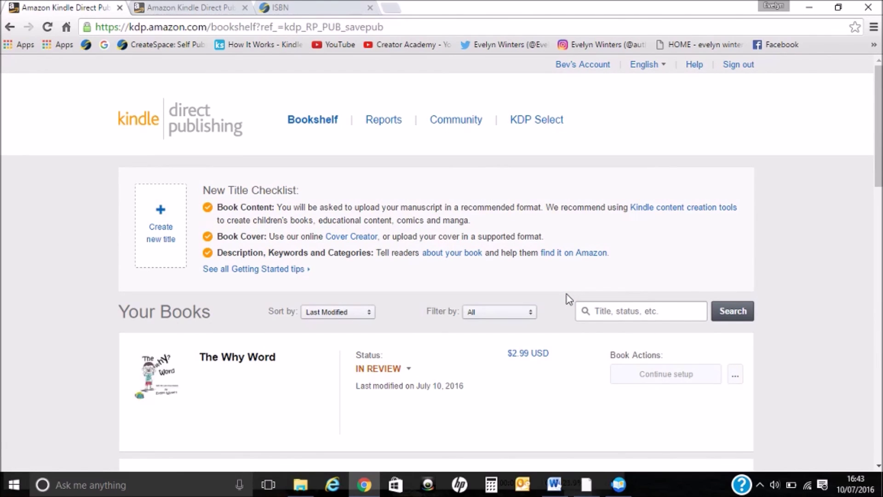
# Show The Why Word's In Review status explanation noting reviews take about 72 hours.
pyautogui.scroll(-3, 795, 273)
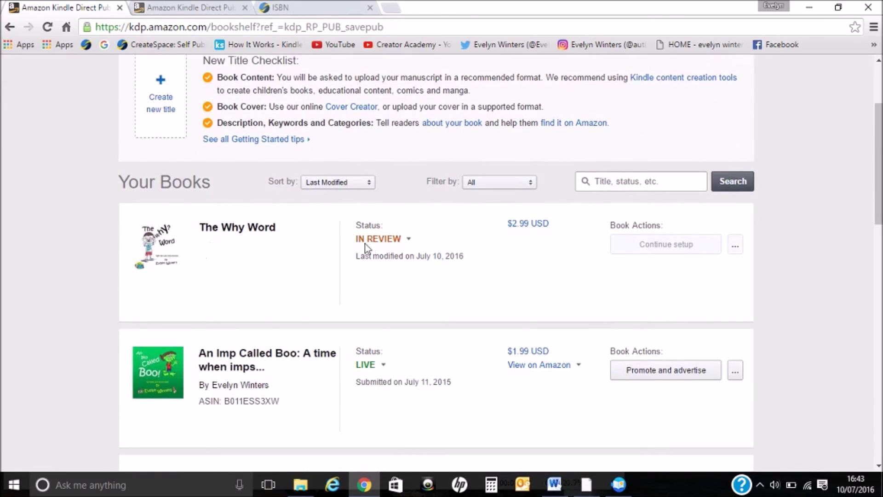
pyautogui.moveTo(362, 247)
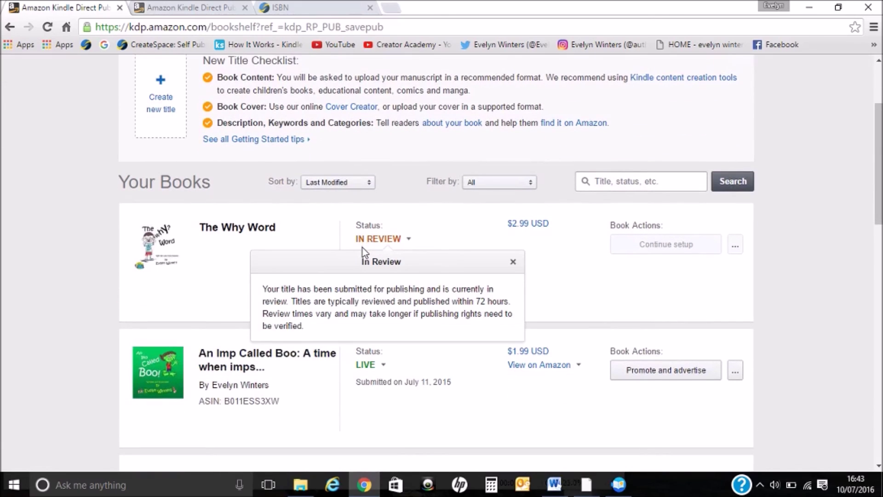